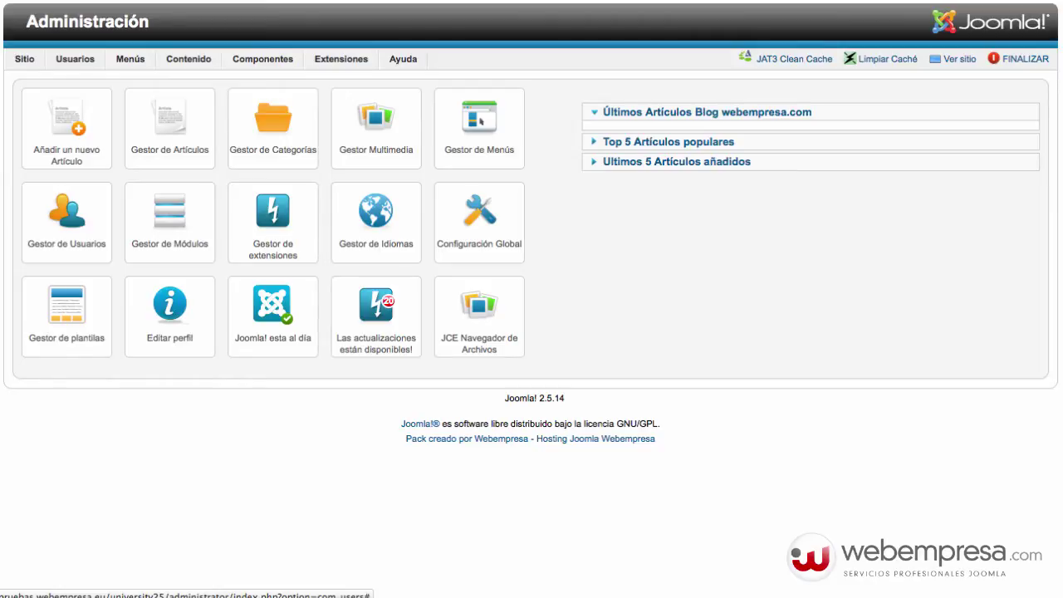
# - Open the Usuarios list in Gestor de Usuarios and double-click a user's Publicador group
pyautogui.click(62, 236)
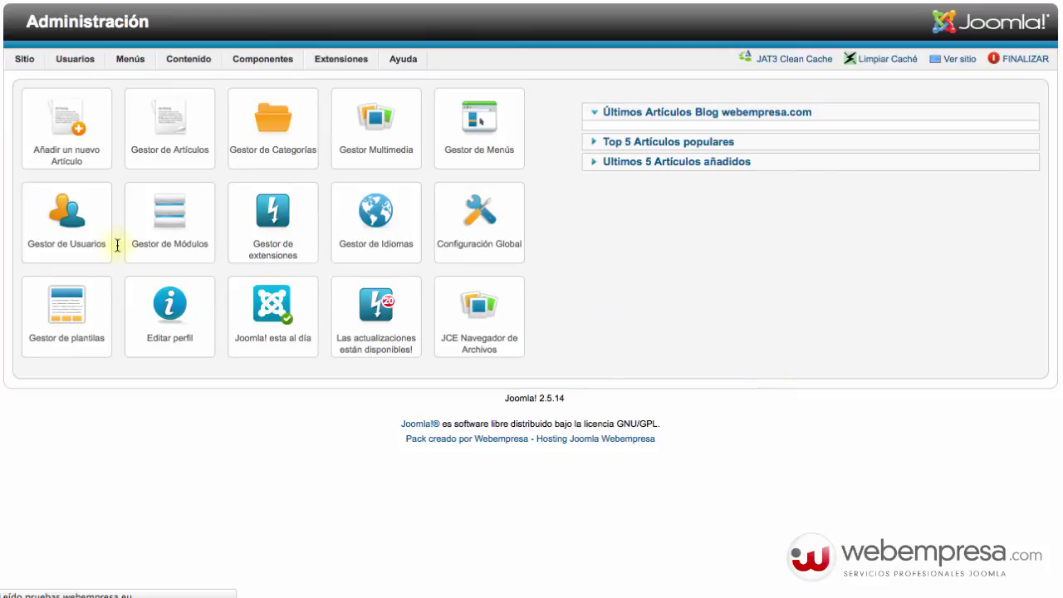
pyautogui.click(70, 237)
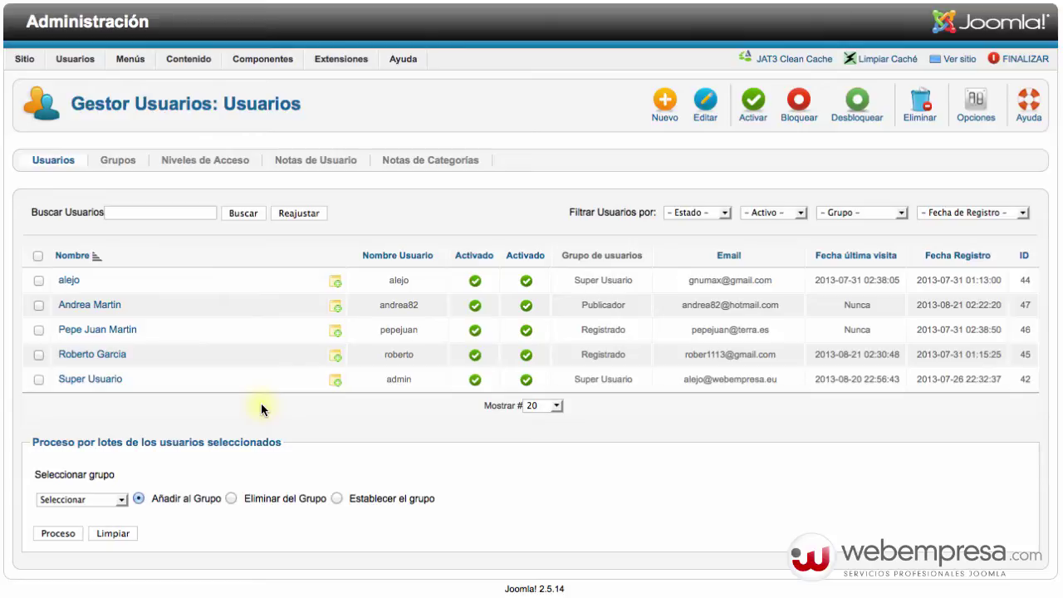
pyautogui.doubleClick(603, 305)
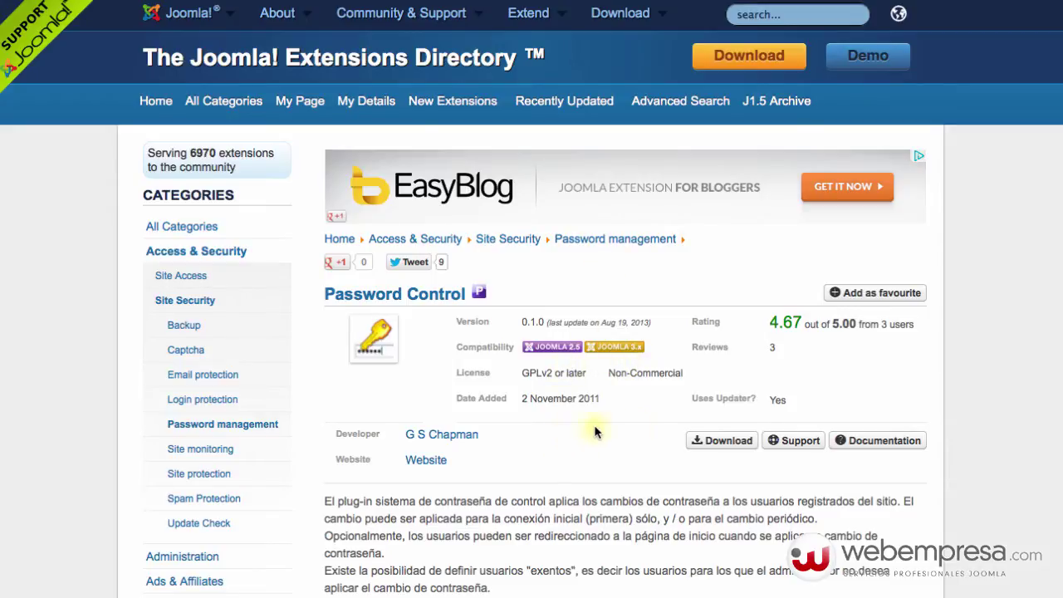
# - Scroll through the Macrotone download page for passwordcontrol_0_1_0a.zip
pyautogui.scroll(-3, 594, 464)
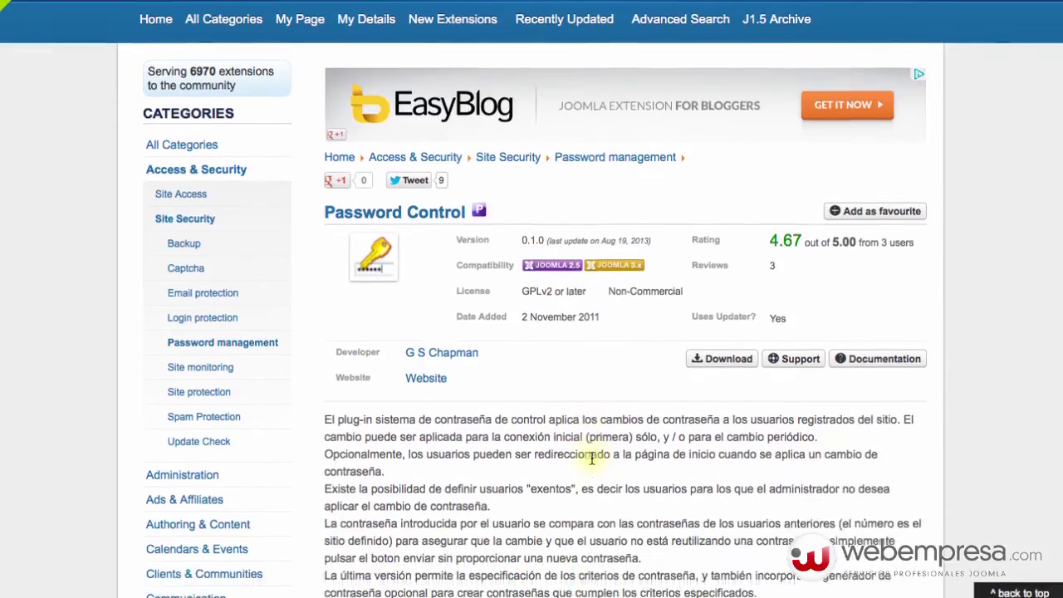
pyautogui.scroll(3, 593, 461)
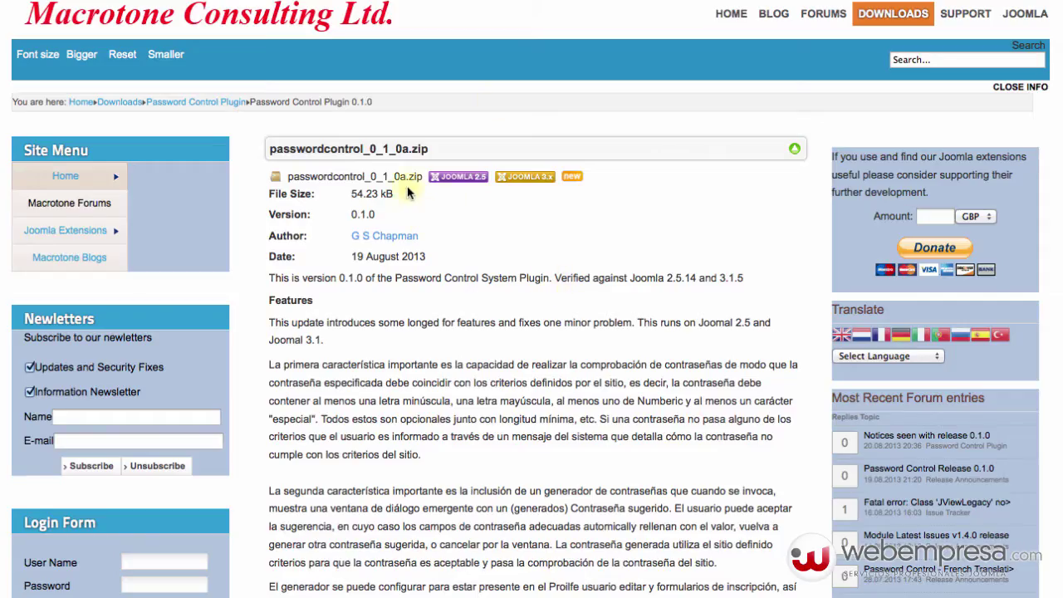
pyautogui.scroll(-5, 507, 240)
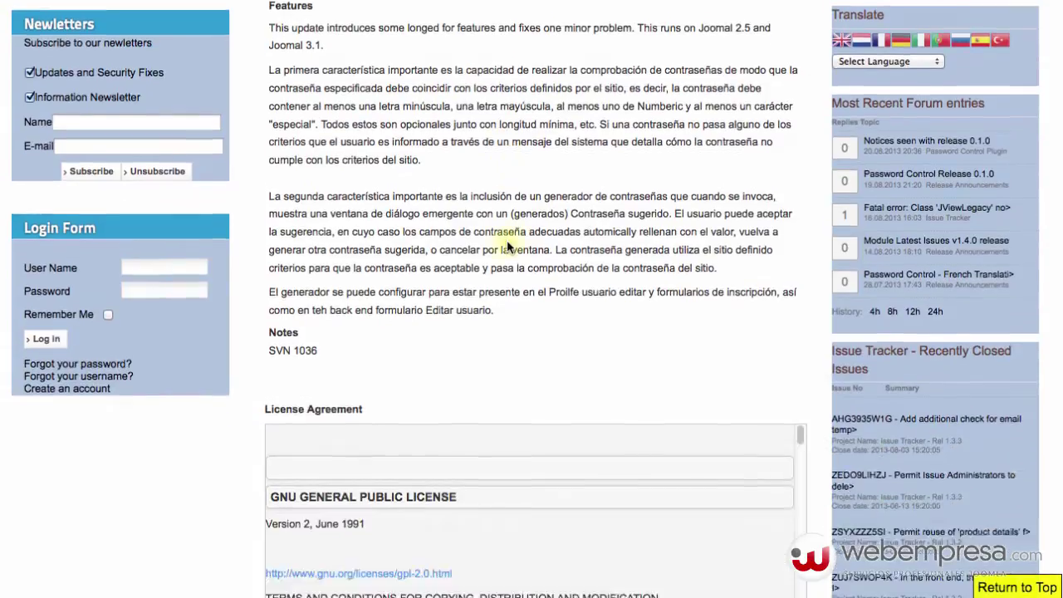
pyautogui.scroll(-1, 507, 244)
pyautogui.scroll(6, 506, 247)
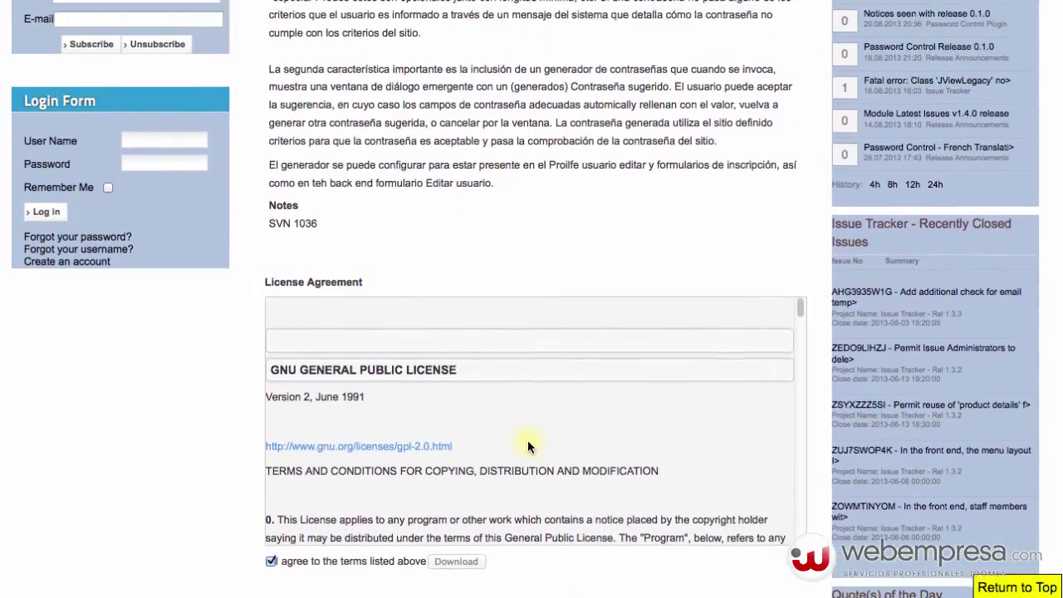
pyautogui.scroll(1, 528, 440)
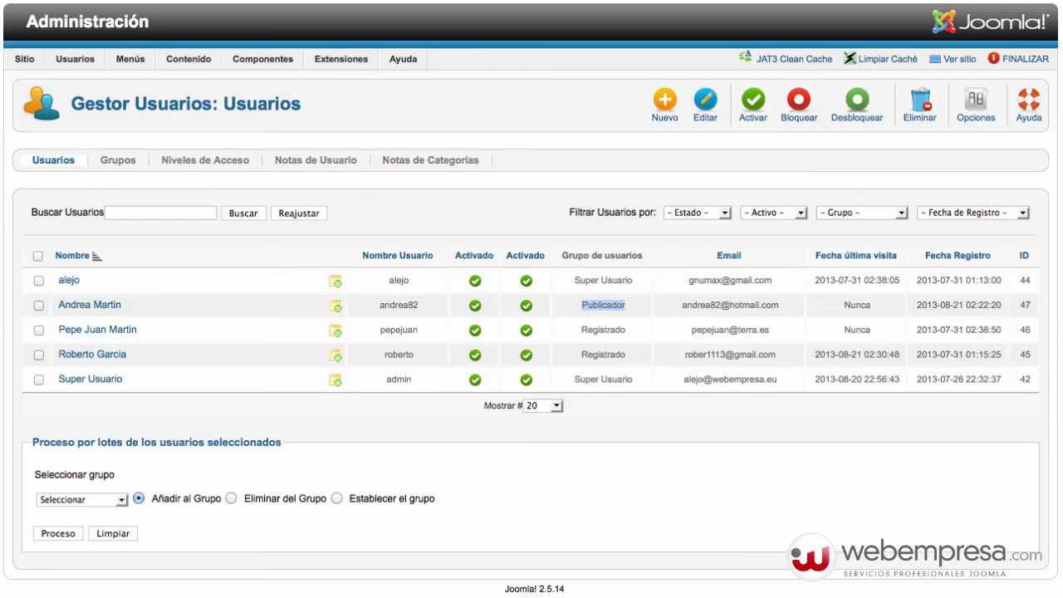
# - Return to the admin Users page and bring up the Extensiones menu
pyautogui.moveTo(280, 59)
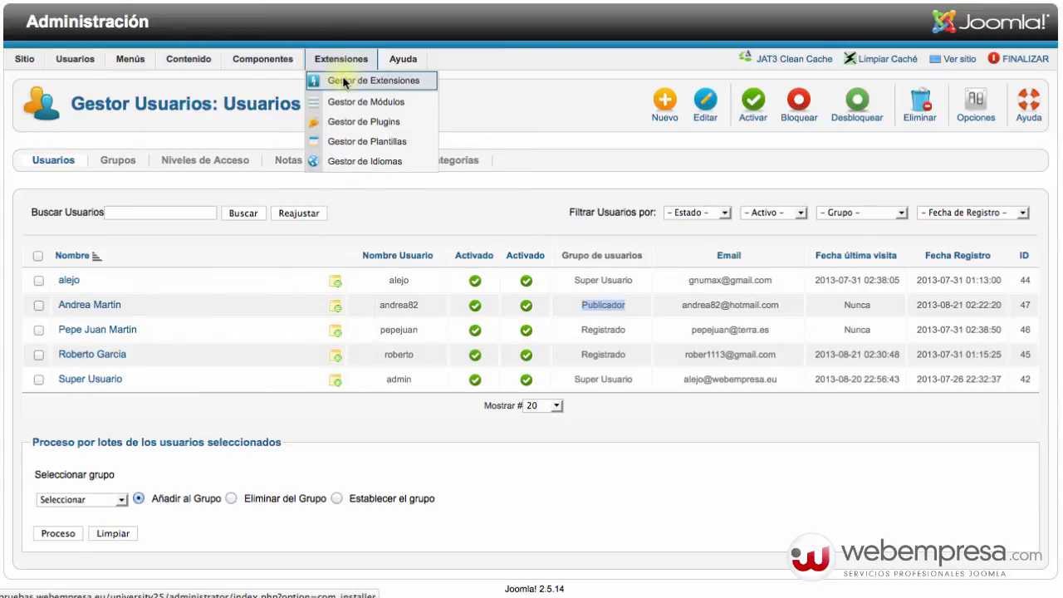
# - In the extension installer, choose passwordcontrol_0_1_0a_es-ES.zip as the package to upload
pyautogui.click(343, 81)
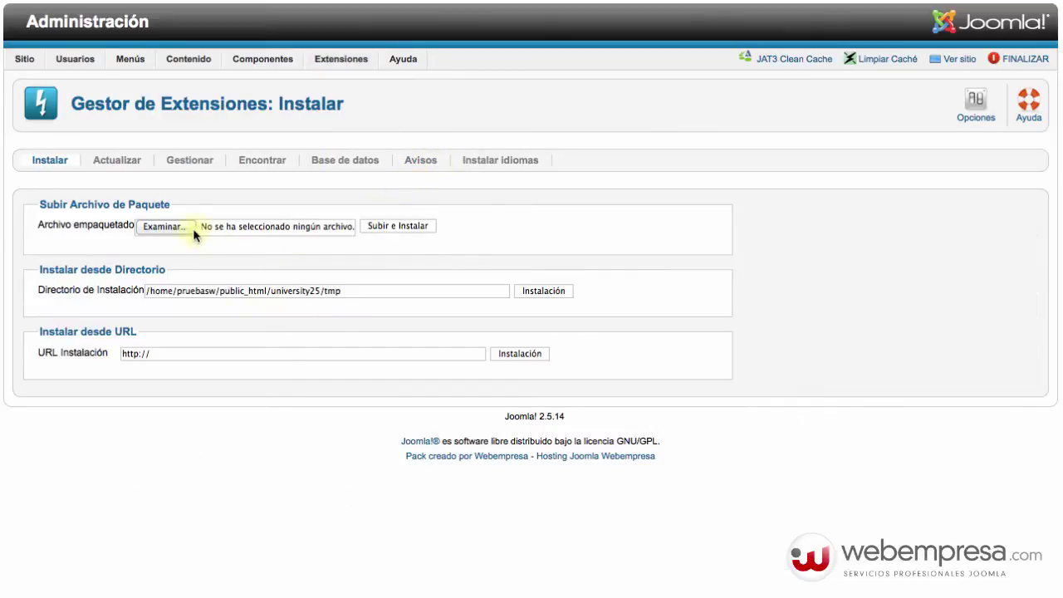
pyautogui.click(174, 230)
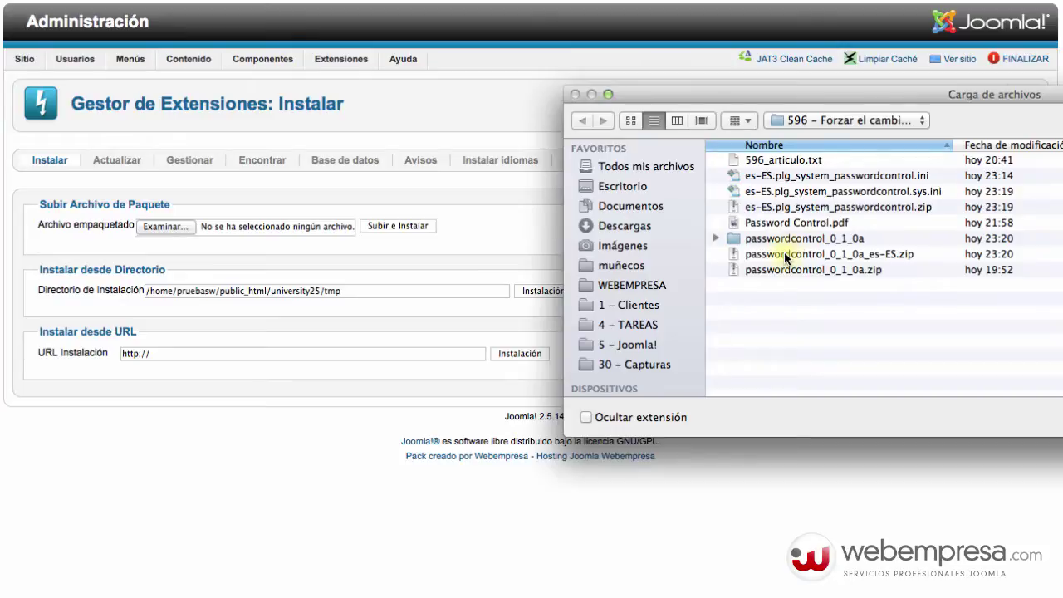
pyautogui.moveTo(705, 266); pyautogui.dragTo(568, 261)
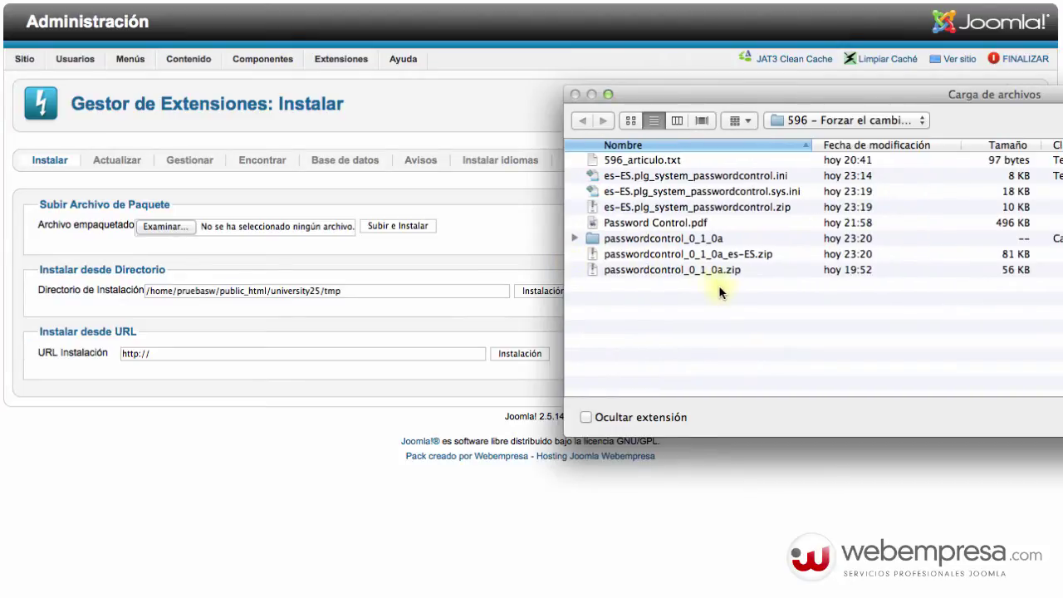
pyautogui.click(725, 256)
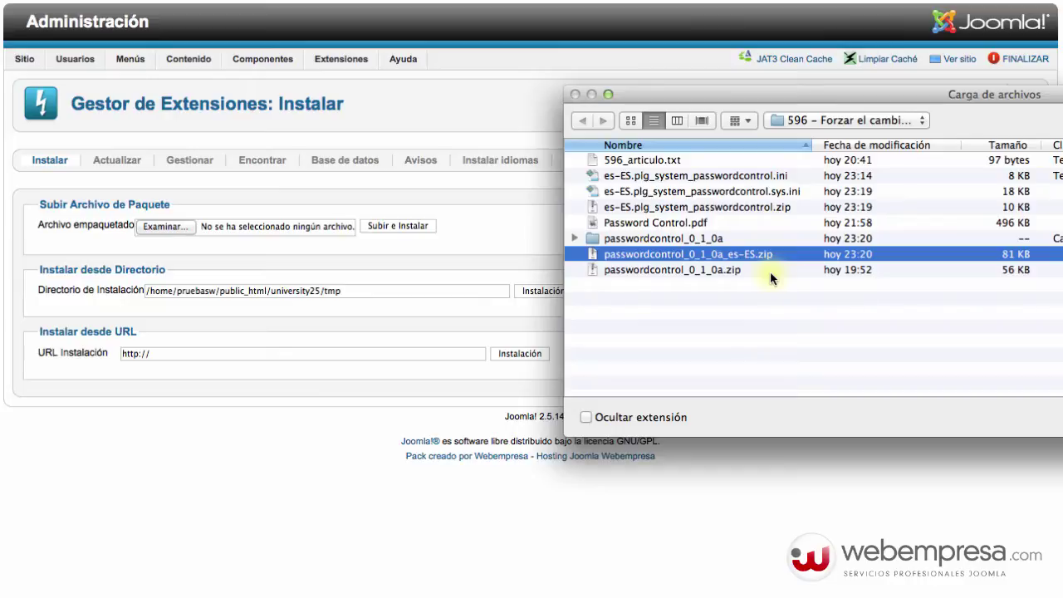
pyautogui.click(727, 257)
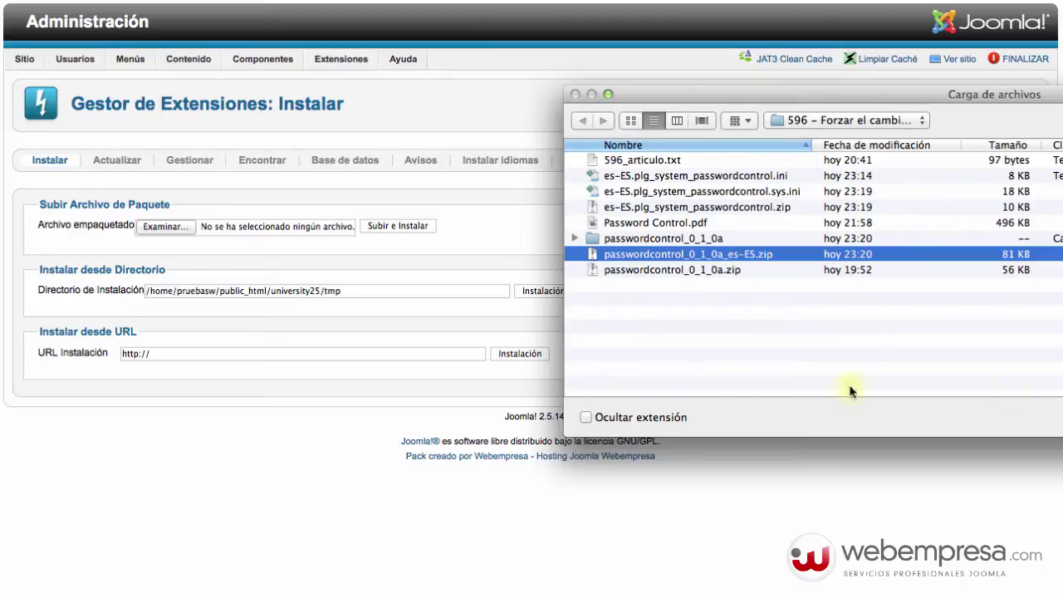
pyautogui.press('Escape')
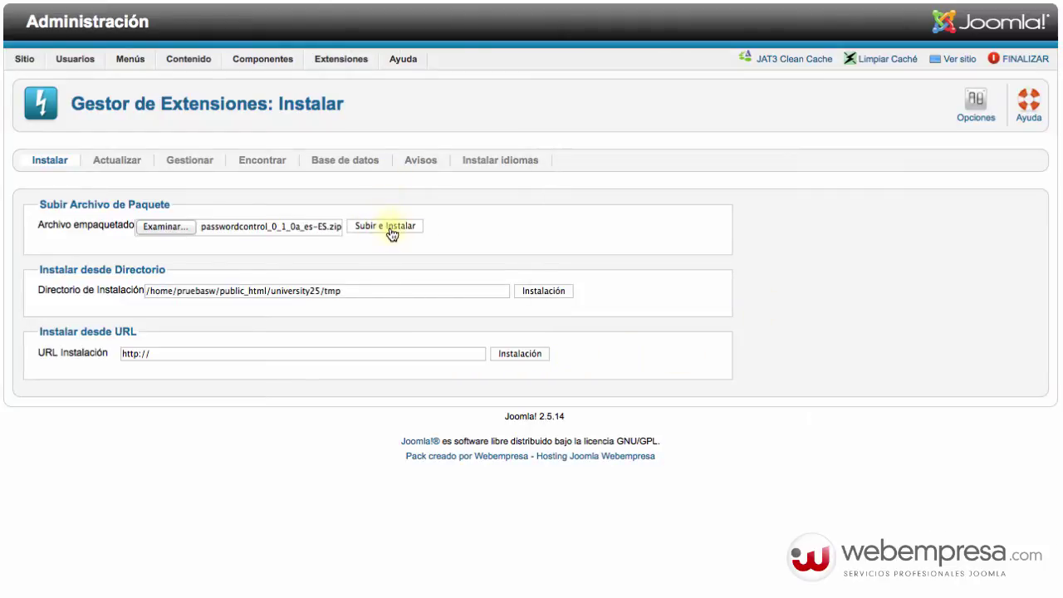
# - Upload and install the Password Control package, then check the success message
pyautogui.click(392, 235)
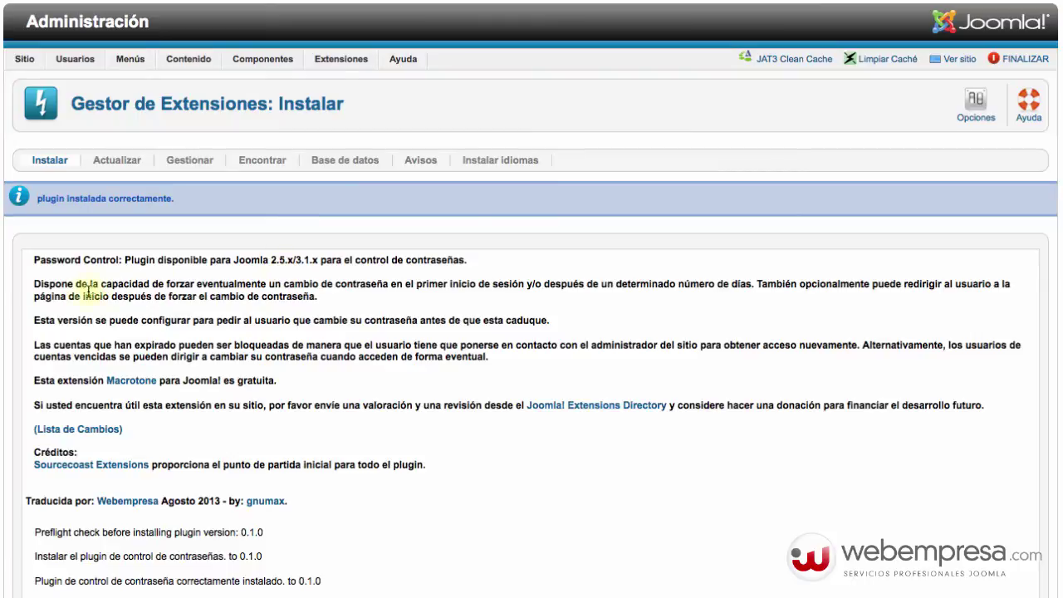
pyautogui.scroll(-3, 171, 307)
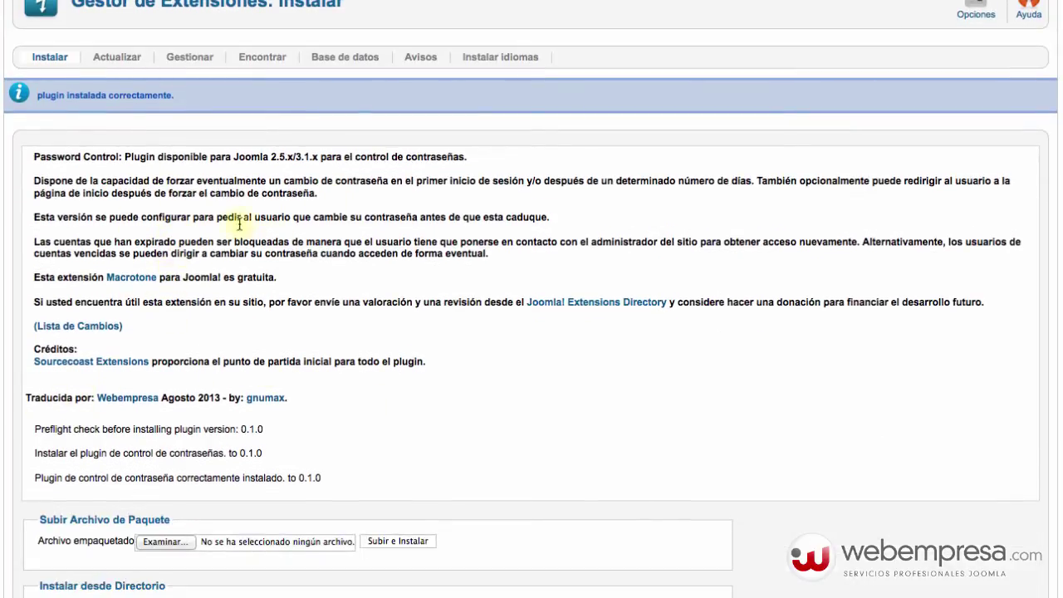
pyautogui.scroll(3, 266, 286)
pyautogui.moveTo(340, 59)
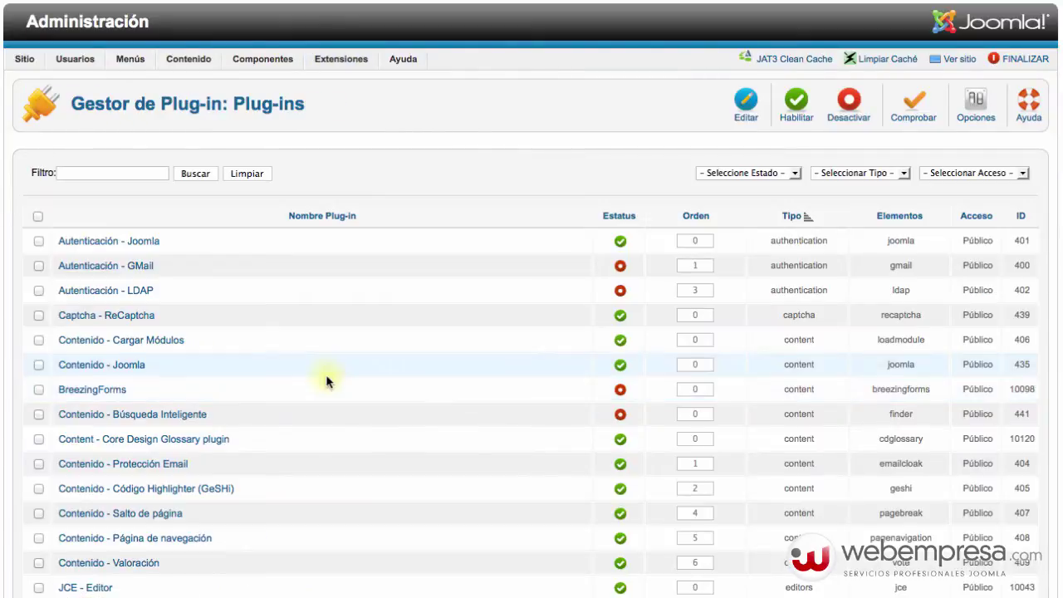
# - Filter the plug-in list by 'pass' and open System - Password Control
pyautogui.scroll(-3, 327, 380)
pyautogui.scroll(3, 327, 374)
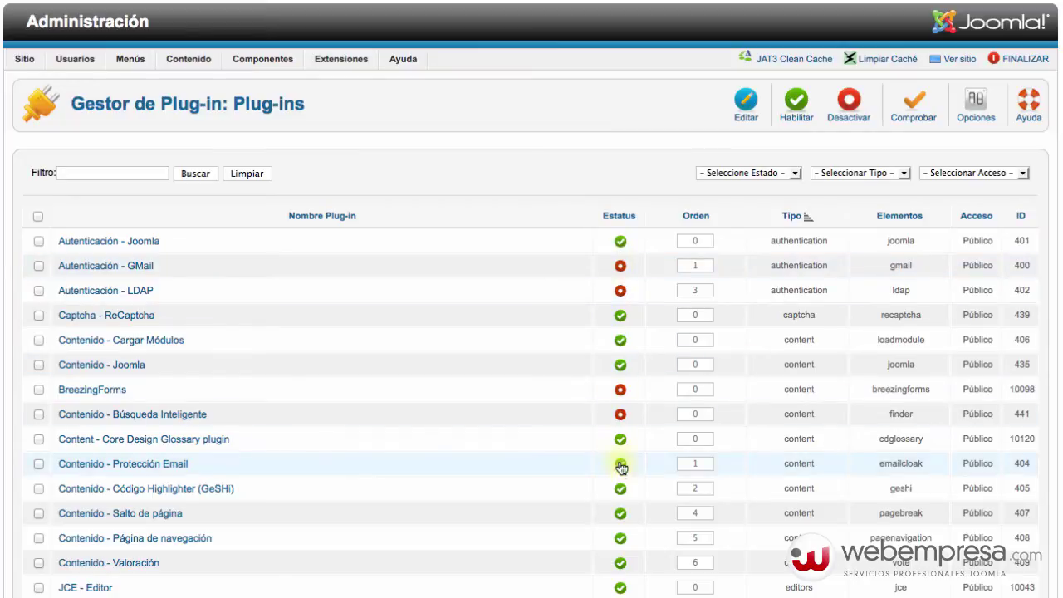
pyautogui.click(83, 175)
pyautogui.write('pass')
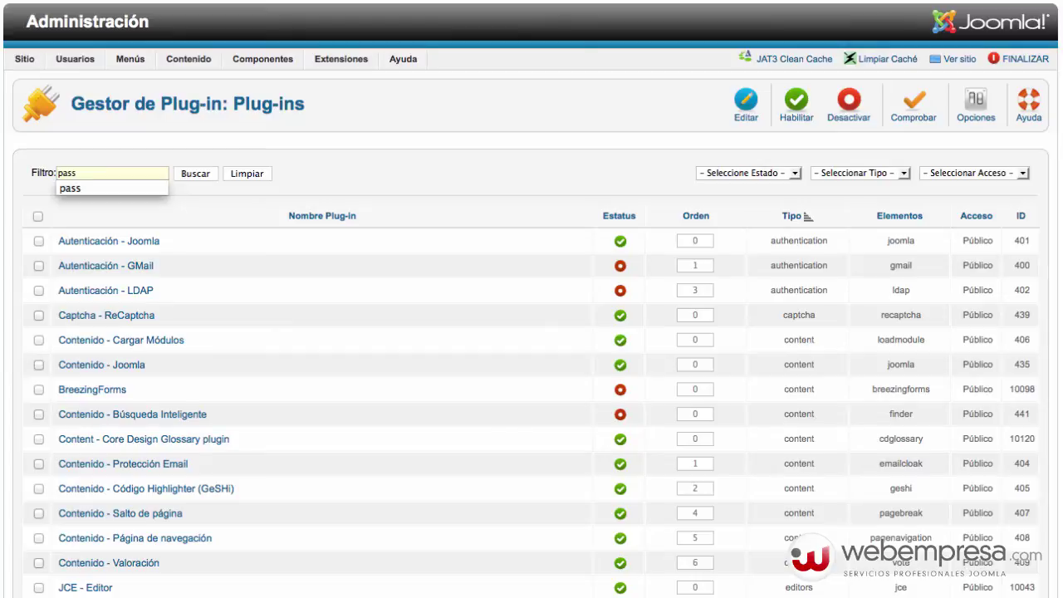
pyautogui.press('Return')
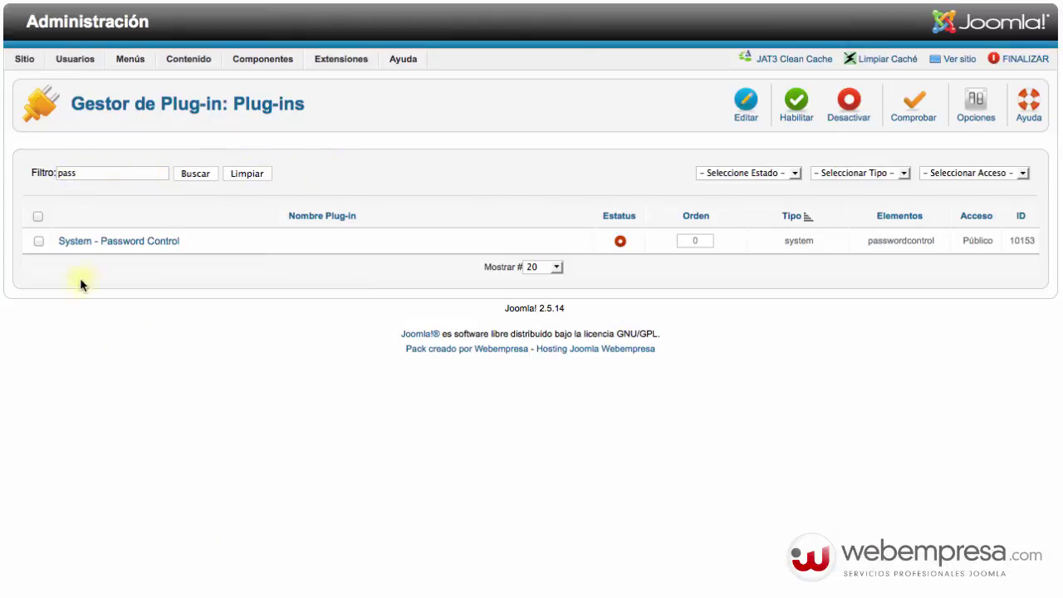
pyautogui.click(164, 241)
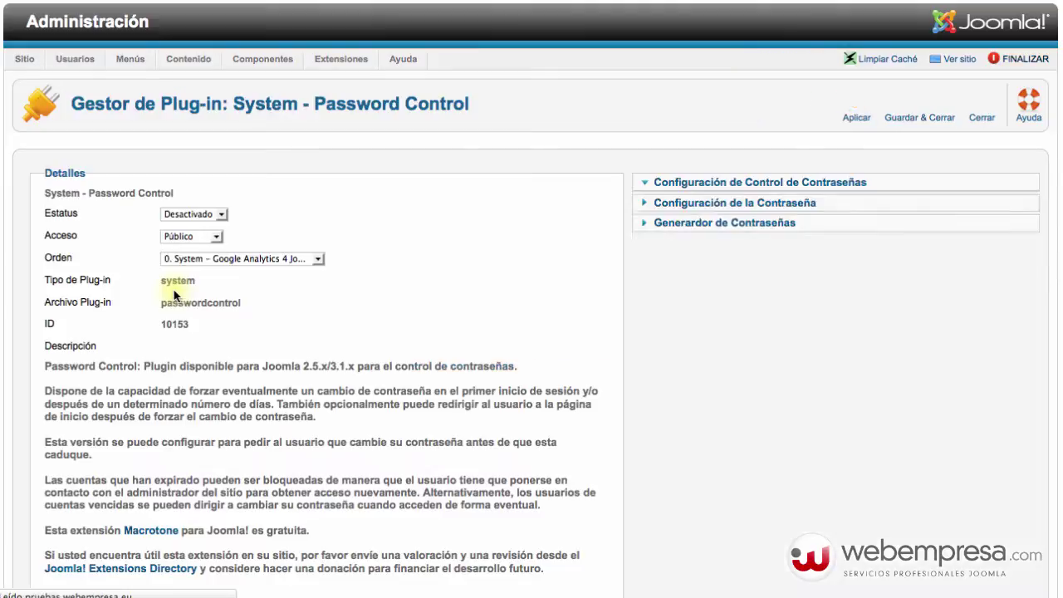
# - Set the System - Password Control plugin's Estatus to Activado
pyautogui.scroll(-3, 356, 295)
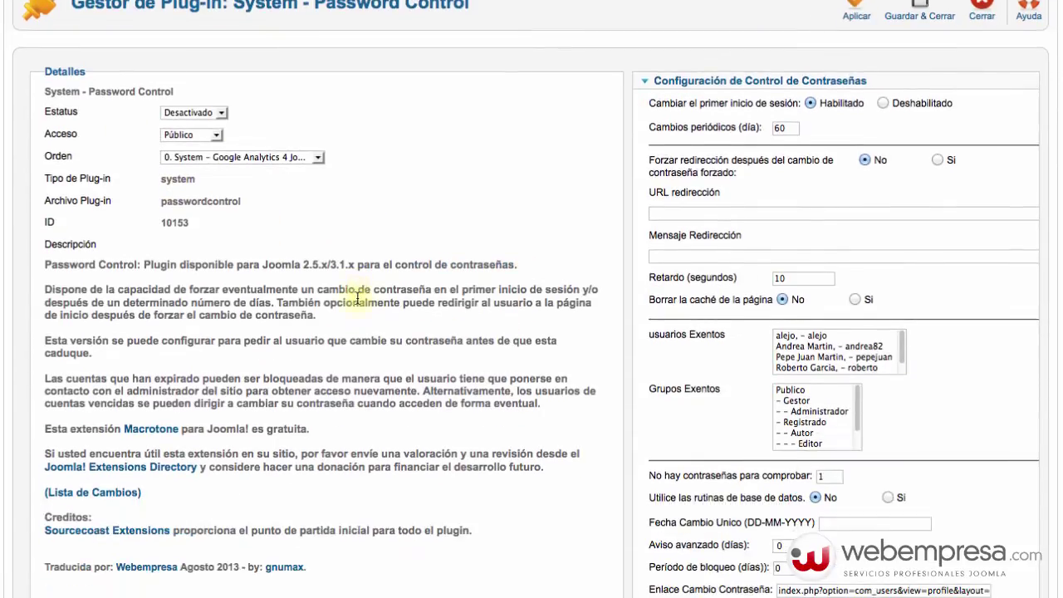
pyautogui.scroll(3, 356, 295)
pyautogui.click(187, 213)
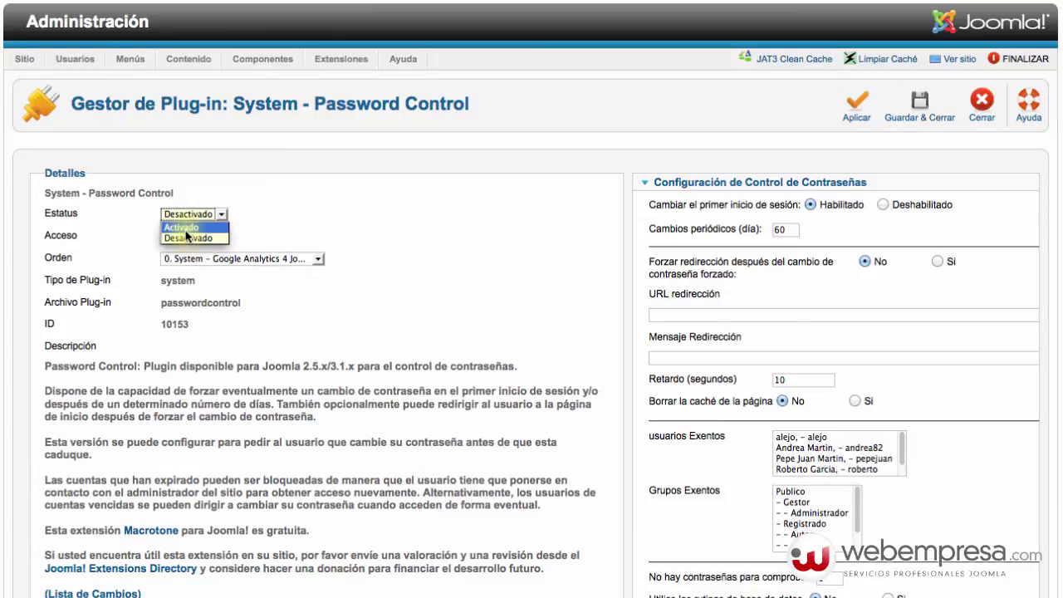
pyautogui.click(181, 227)
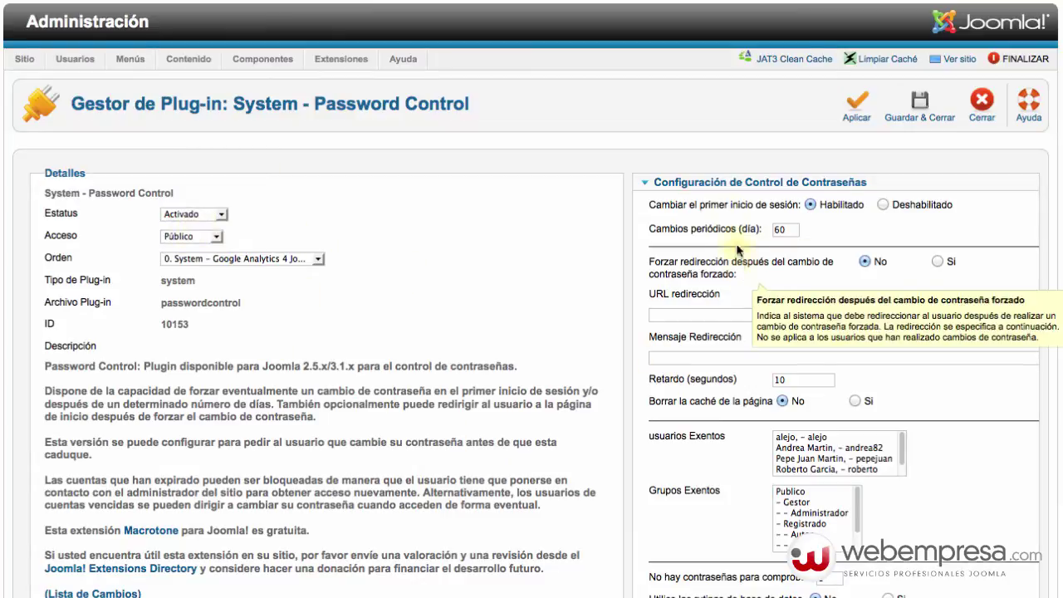
# - Read the help tooltips for the plugin's password control settings
pyautogui.scroll(-3, 623, 241)
pyautogui.scroll(-1, 622, 235)
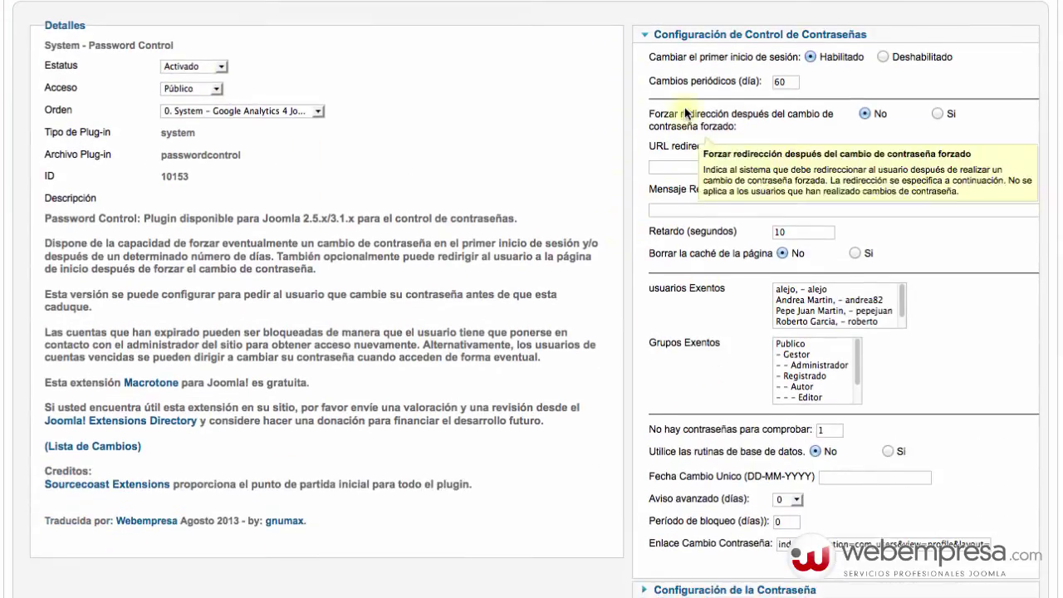
pyautogui.scroll(-3, 452, 371)
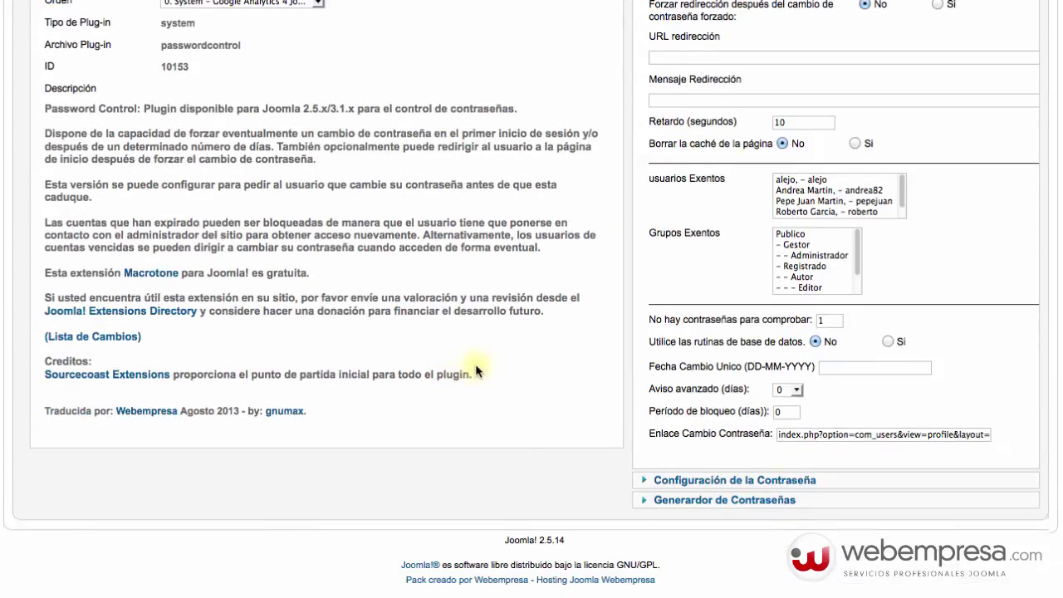
pyautogui.scroll(5, 677, 249)
pyautogui.moveTo(694, 357)
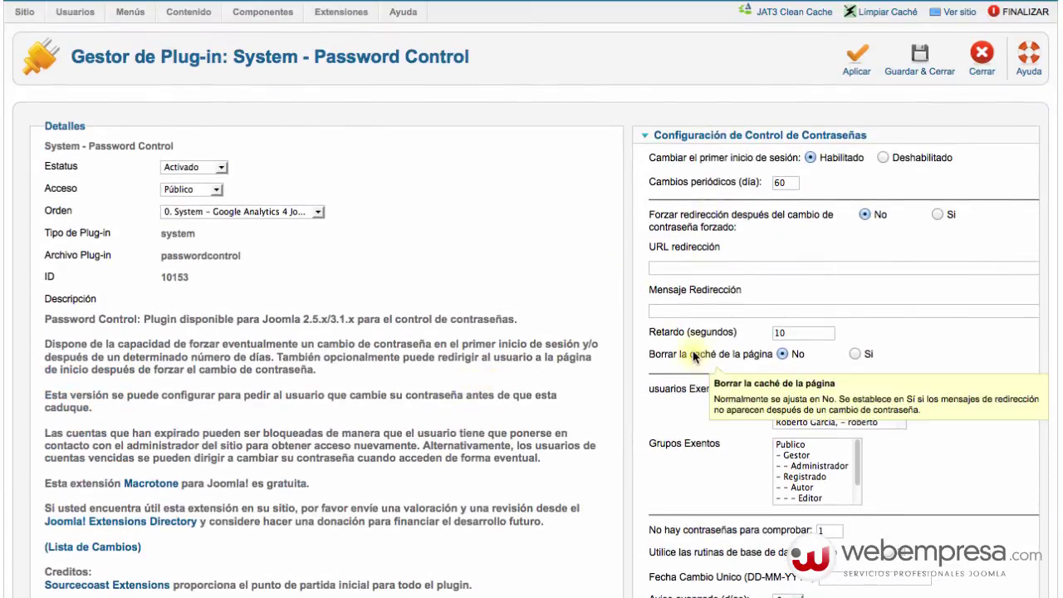
pyautogui.moveTo(693, 333)
pyautogui.moveTo(683, 290)
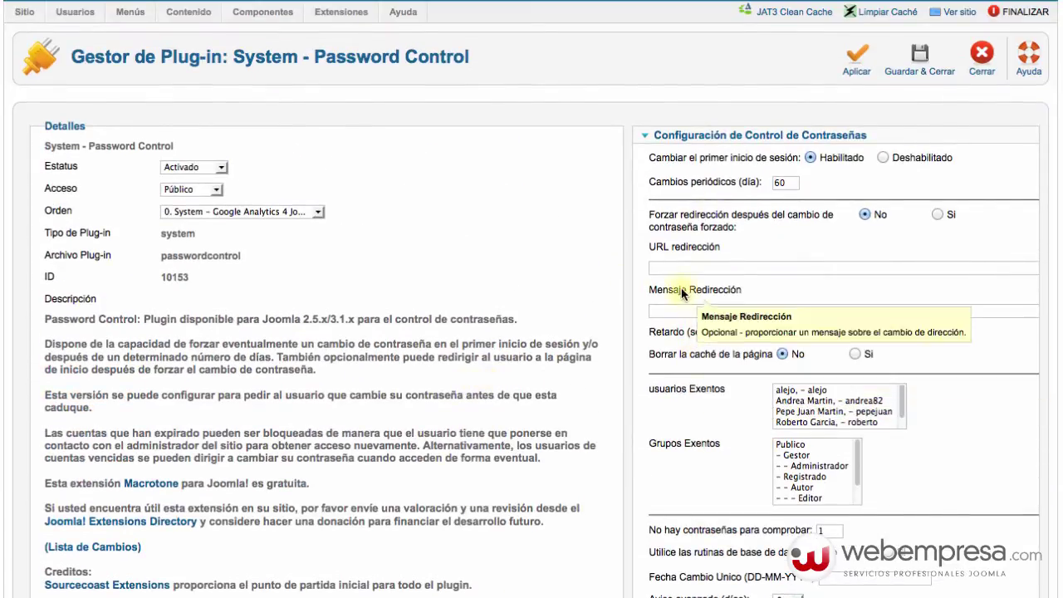
pyautogui.scroll(1, 681, 288)
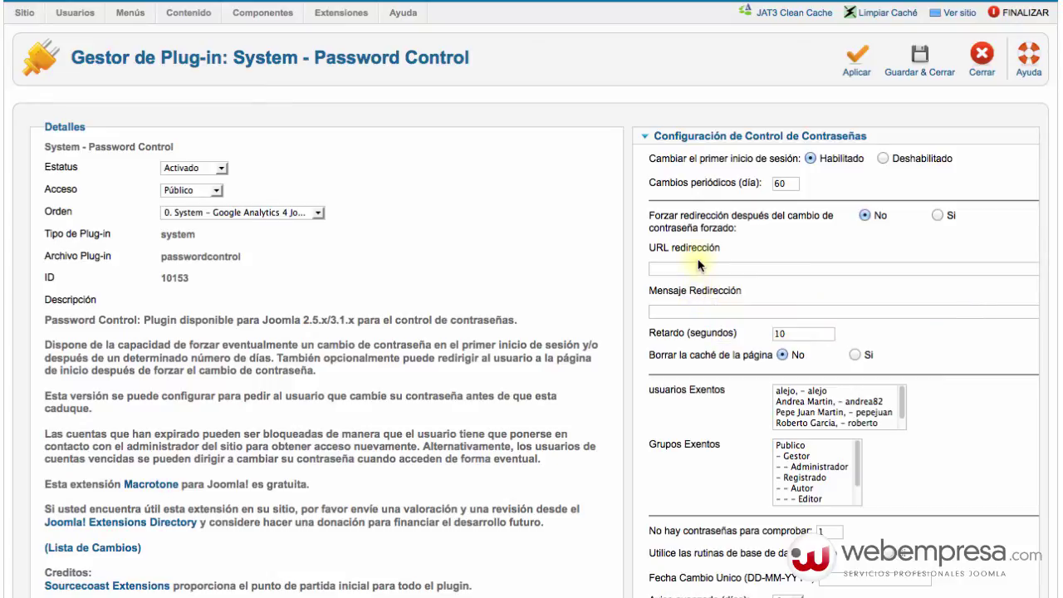
pyautogui.moveTo(693, 256)
pyautogui.moveTo(694, 222)
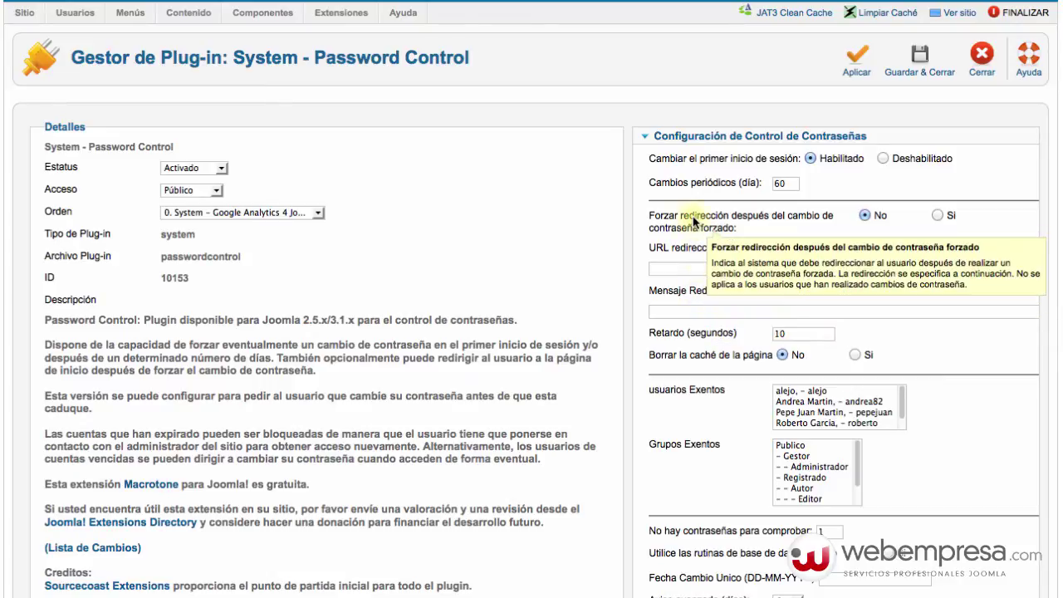
pyautogui.scroll(1, 693, 183)
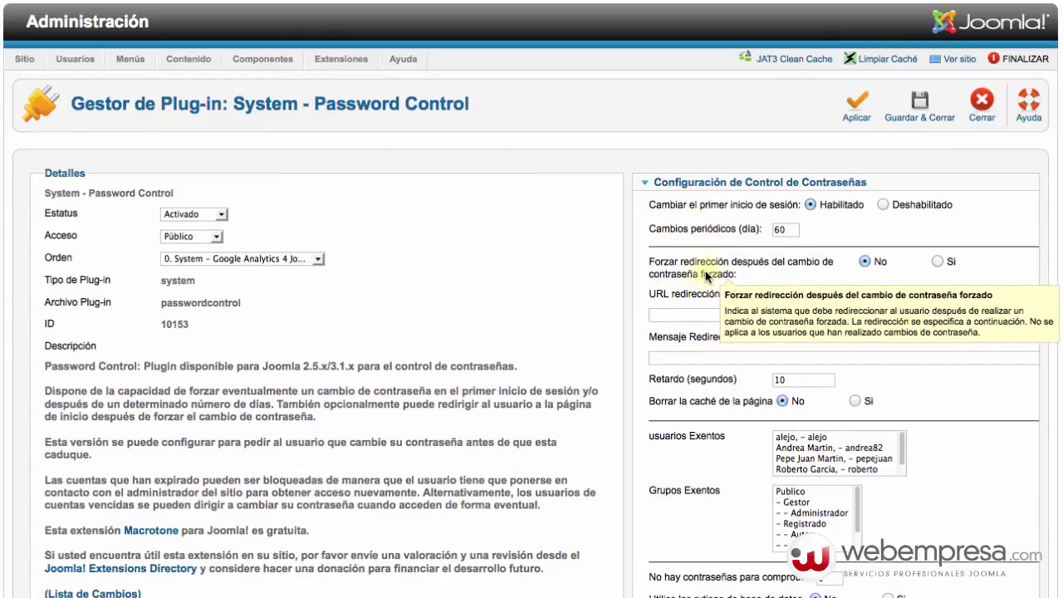
# - Collapse Configuración de Control de Contraseñas and expand the Generador de Contraseñas section
pyautogui.scroll(-1, 687, 278)
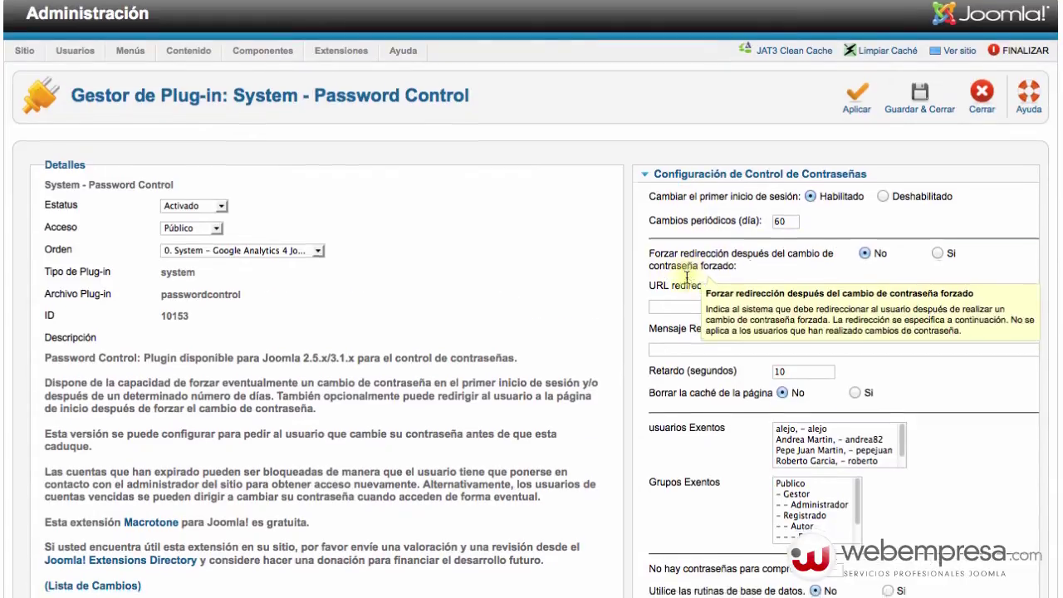
pyautogui.scroll(-3, 686, 278)
pyautogui.scroll(3, 693, 448)
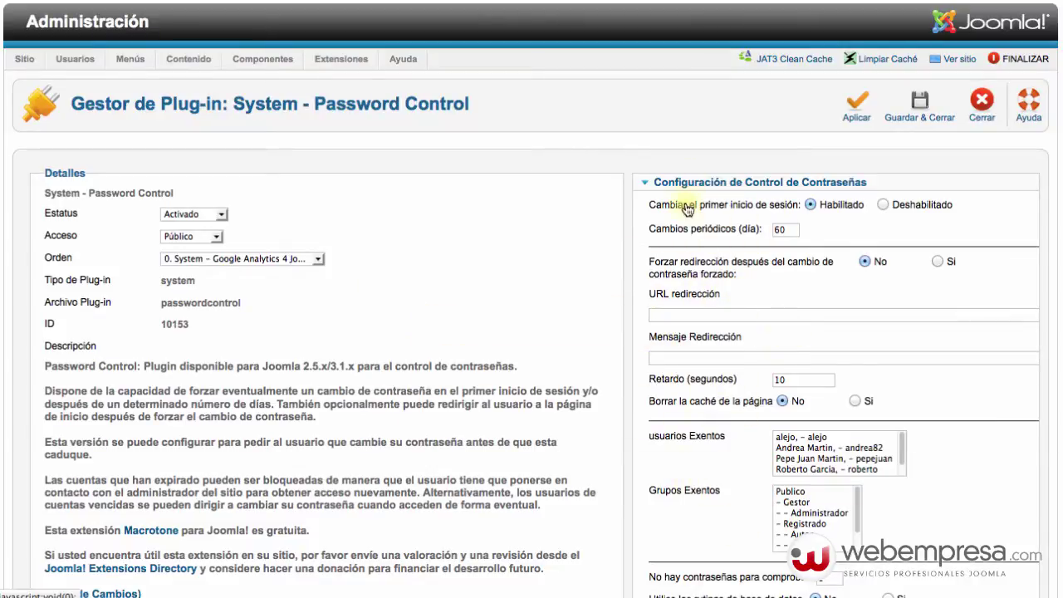
pyautogui.click(646, 182)
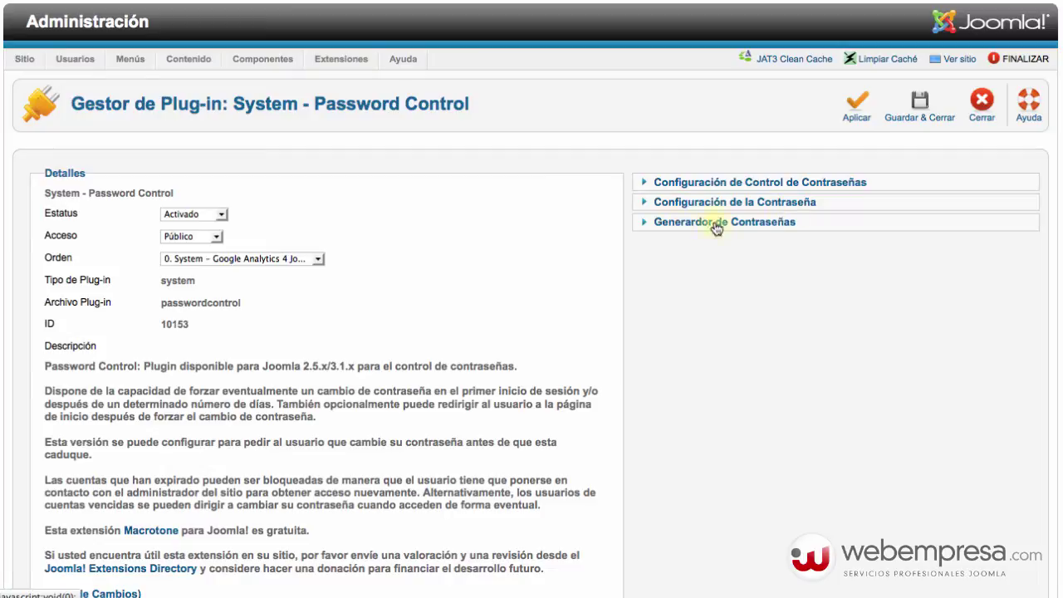
pyautogui.click(649, 228)
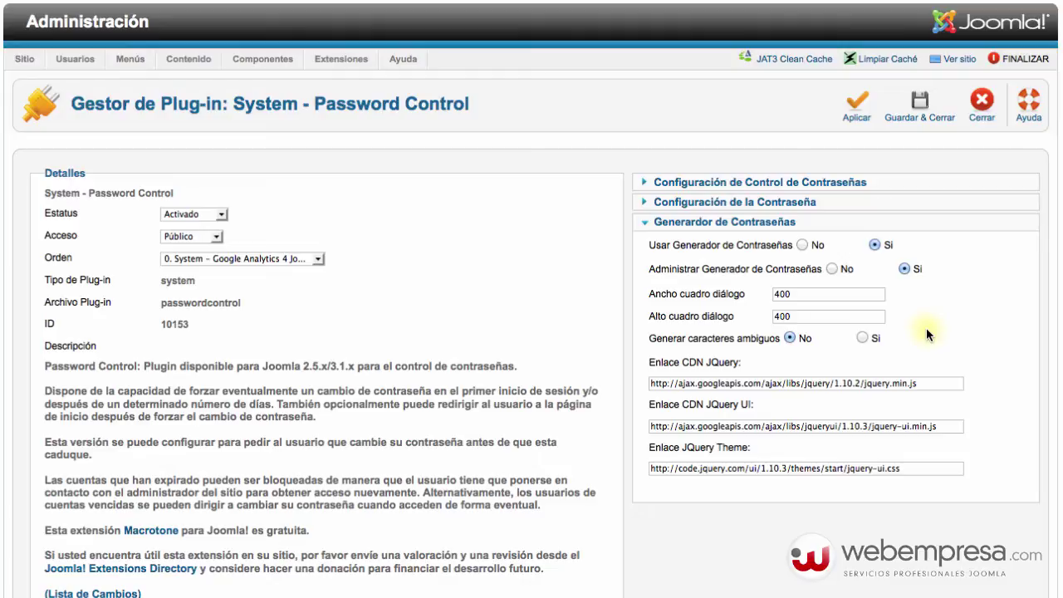
# - Expand Configuración de Control de Contraseñas again and read its settings' tooltips
pyautogui.click(706, 183)
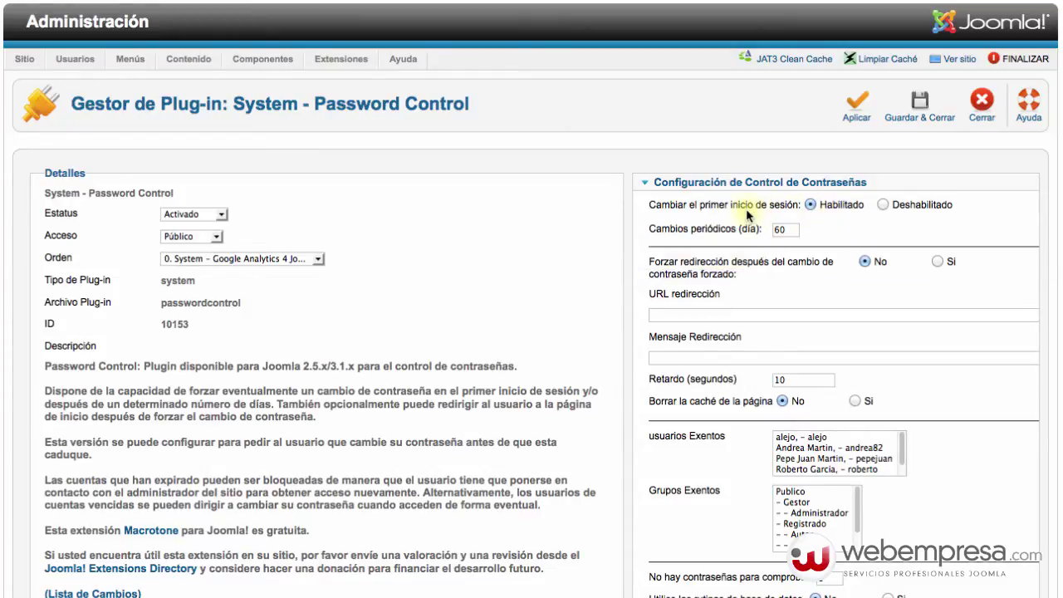
pyautogui.moveTo(754, 212)
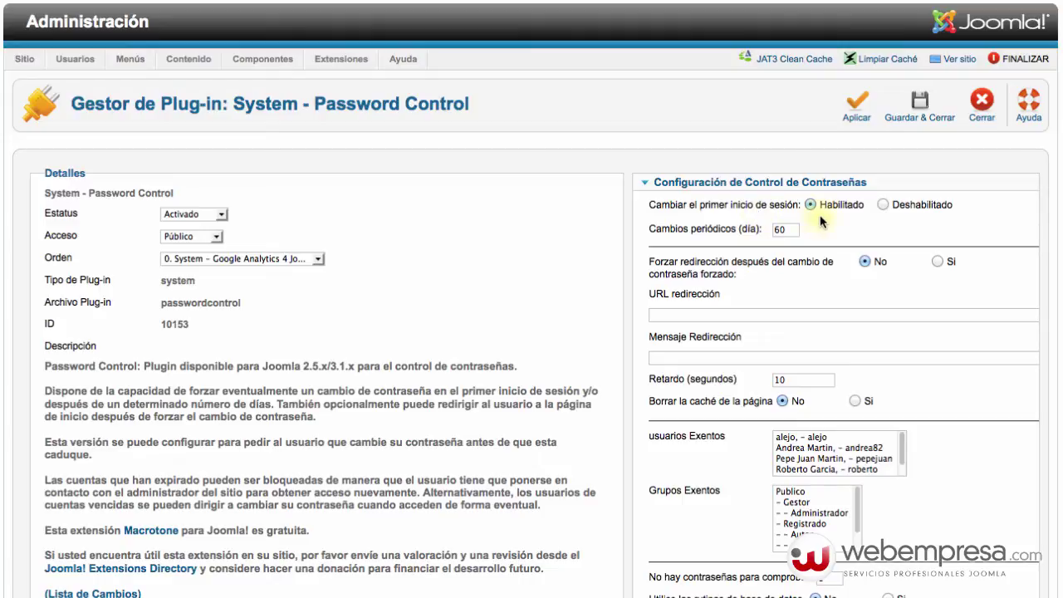
pyautogui.moveTo(716, 235)
pyautogui.moveTo(785, 212)
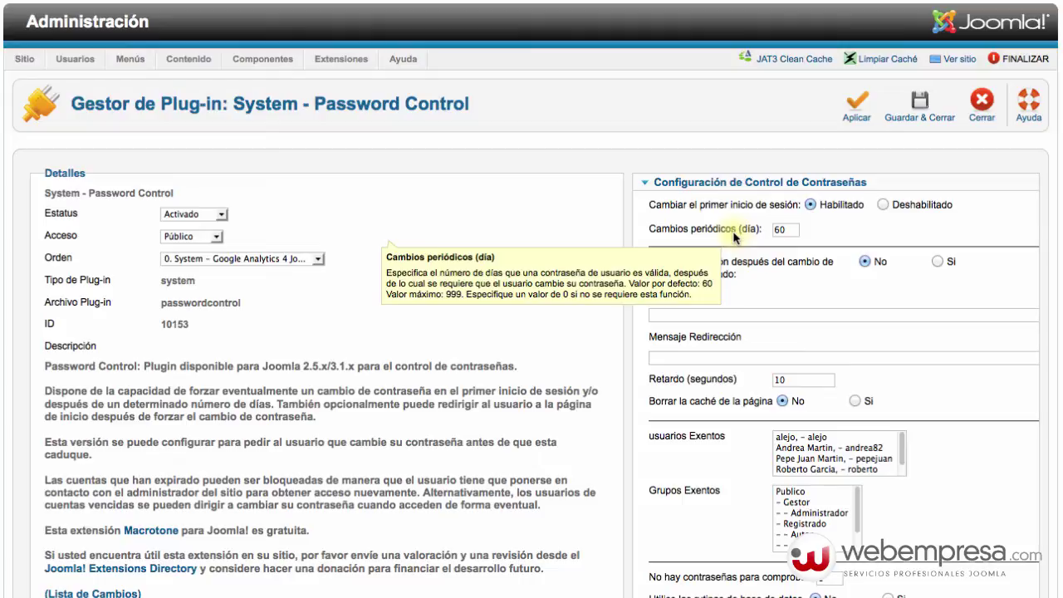
# - Change 'Cambios periódicos (día)' from 60 to 160, then review the remaining settings' tooltips
pyautogui.doubleClick(789, 233)
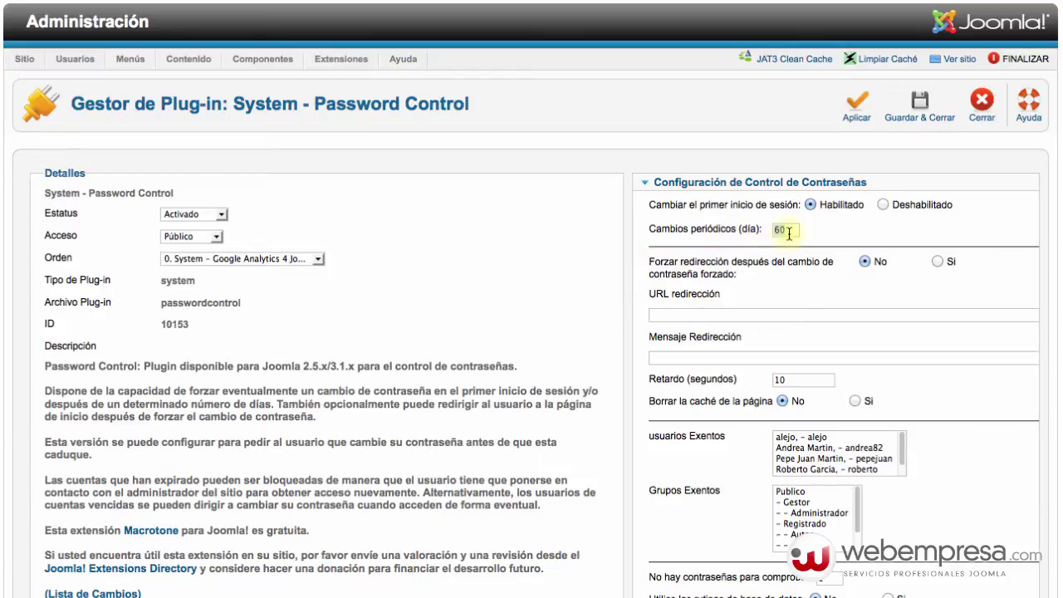
pyautogui.write('160')
pyautogui.scroll(-1, 779, 305)
pyautogui.moveTo(701, 254)
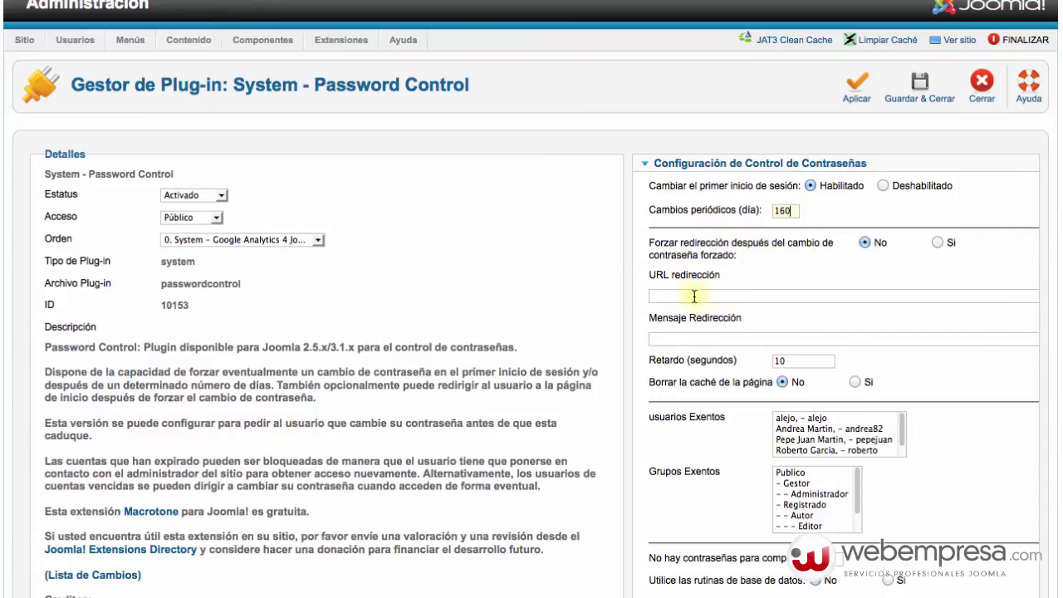
pyautogui.moveTo(682, 276)
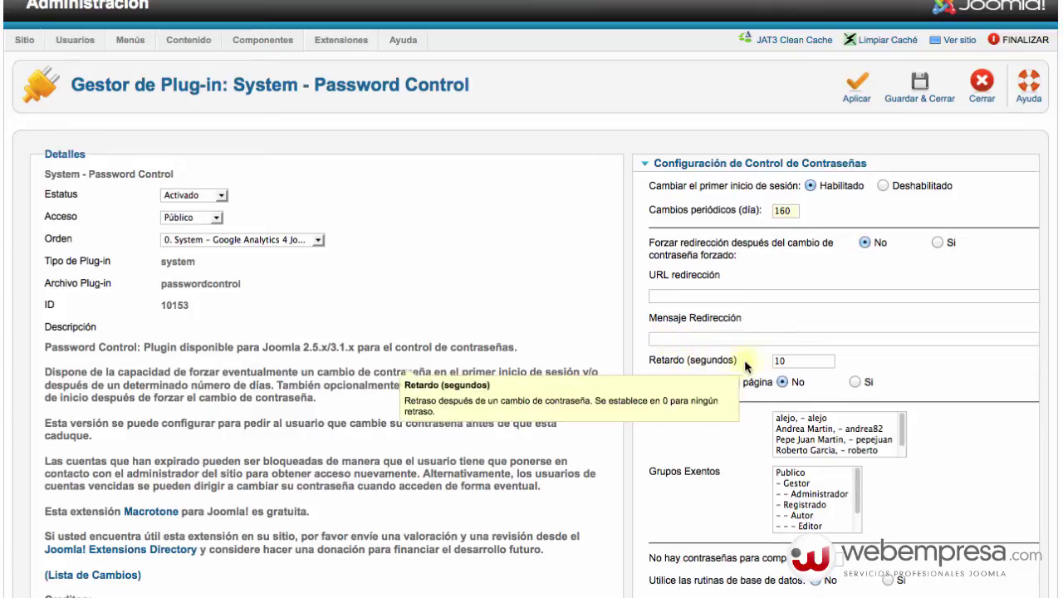
pyautogui.moveTo(710, 369)
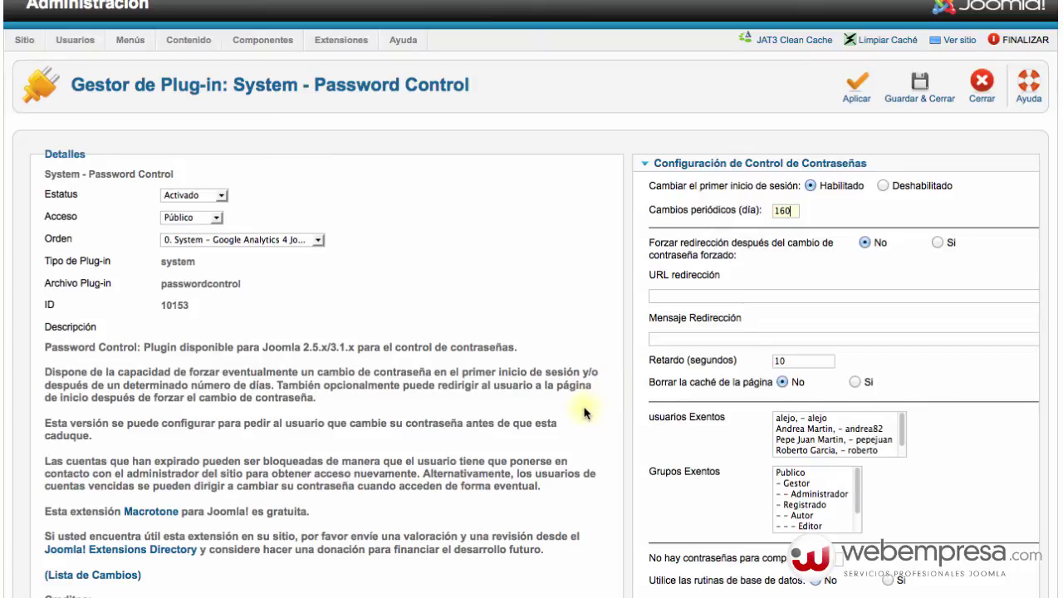
pyautogui.scroll(-2, 686, 424)
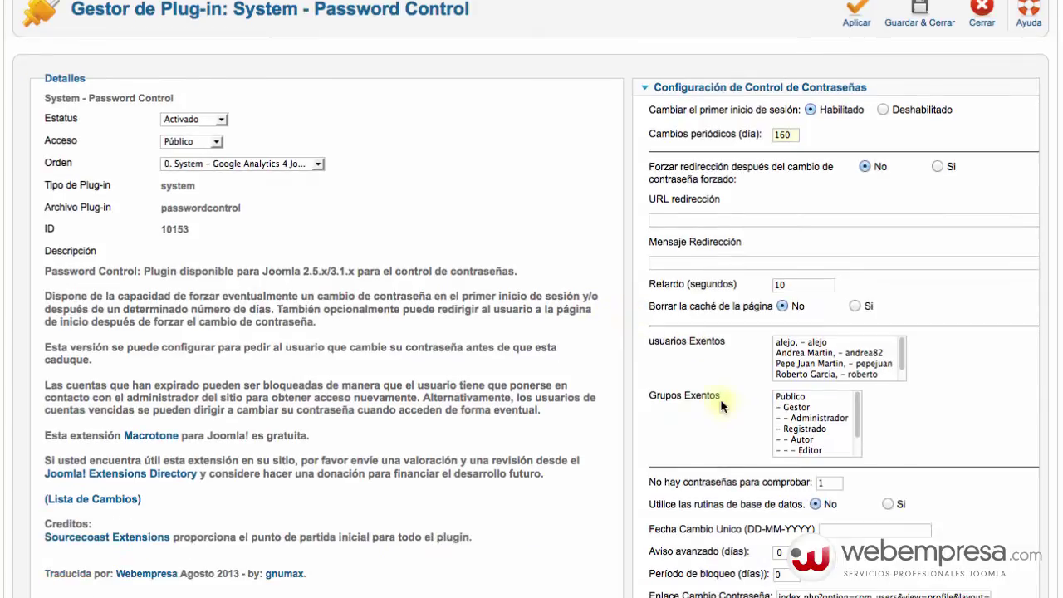
# - Make the first listed user the only exempt user in 'usuarios Exentos'
pyautogui.moveTo(674, 309)
pyautogui.scroll(-2, 727, 355)
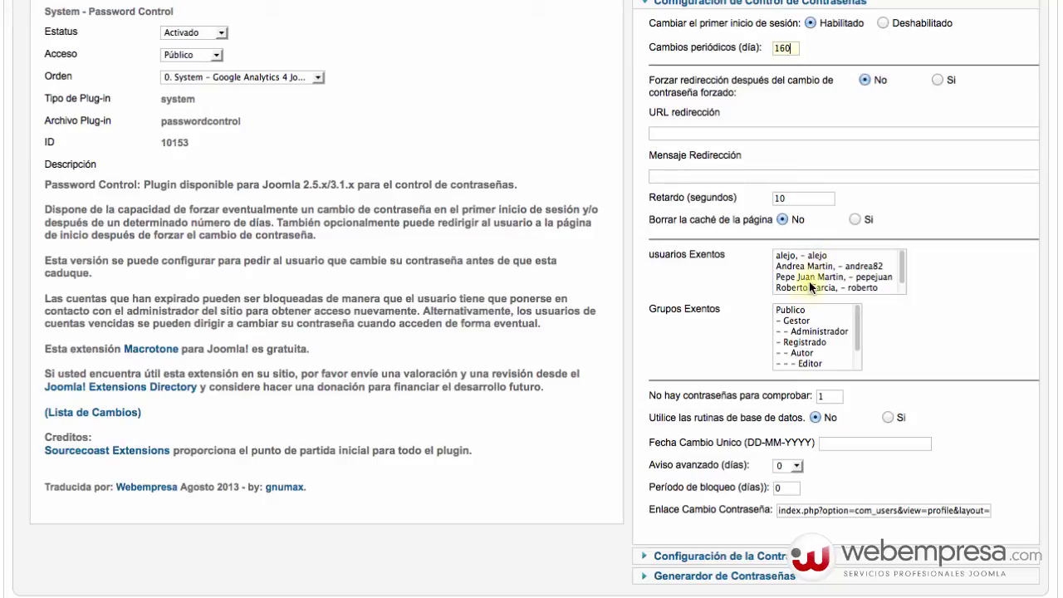
pyautogui.click(796, 267)
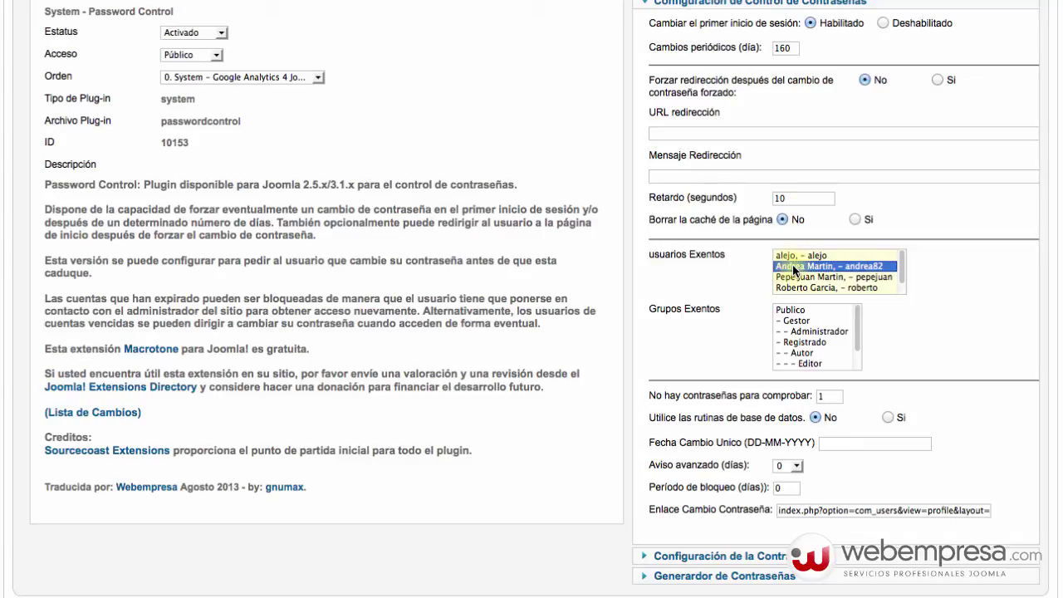
pyautogui.rightClick(793, 264)
pyautogui.press('Escape')
pyautogui.click(935, 270)
pyautogui.click(785, 255)
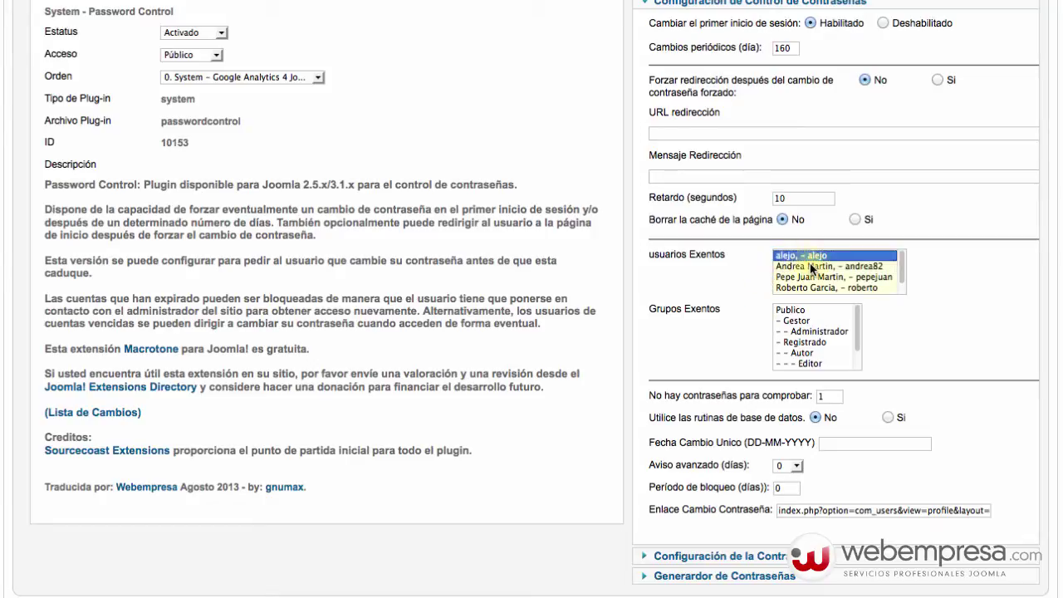
# - Select Super Usuario and Publicador as the exempt groups in 'Grupos Exentos'
pyautogui.click(787, 312)
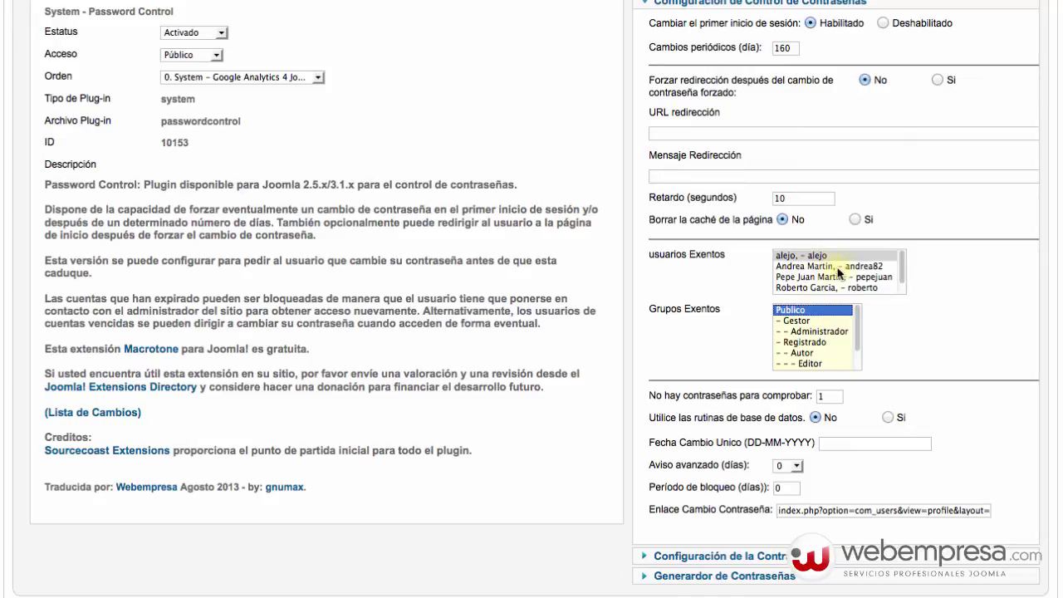
pyautogui.scroll(-1, 815, 347)
pyautogui.scroll(-2, 817, 347)
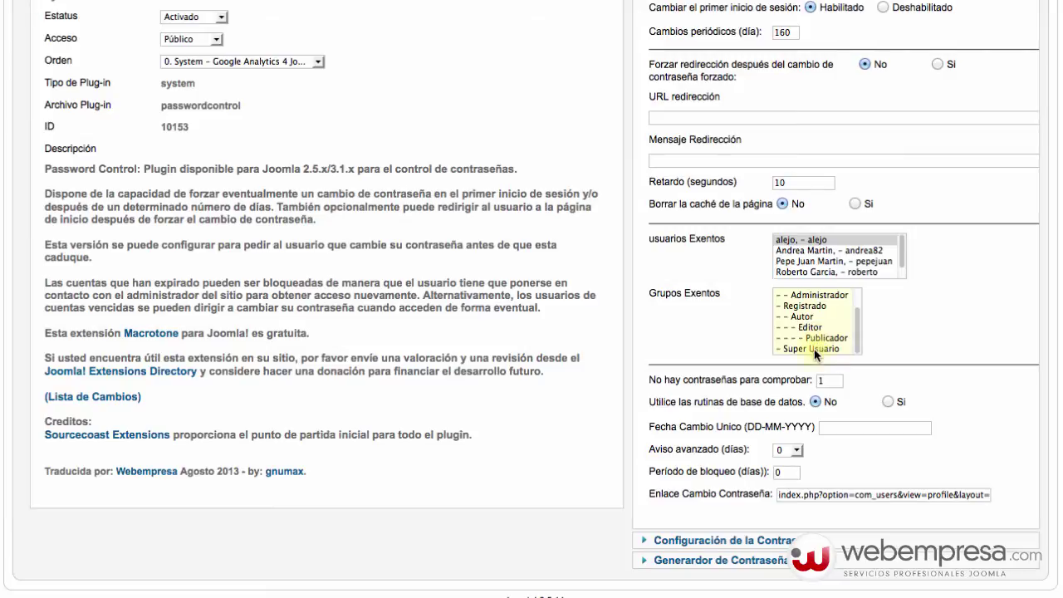
pyautogui.click(817, 350)
pyautogui.keyDown('shift'); pyautogui.click(823, 338); pyautogui.keyUp('shift')
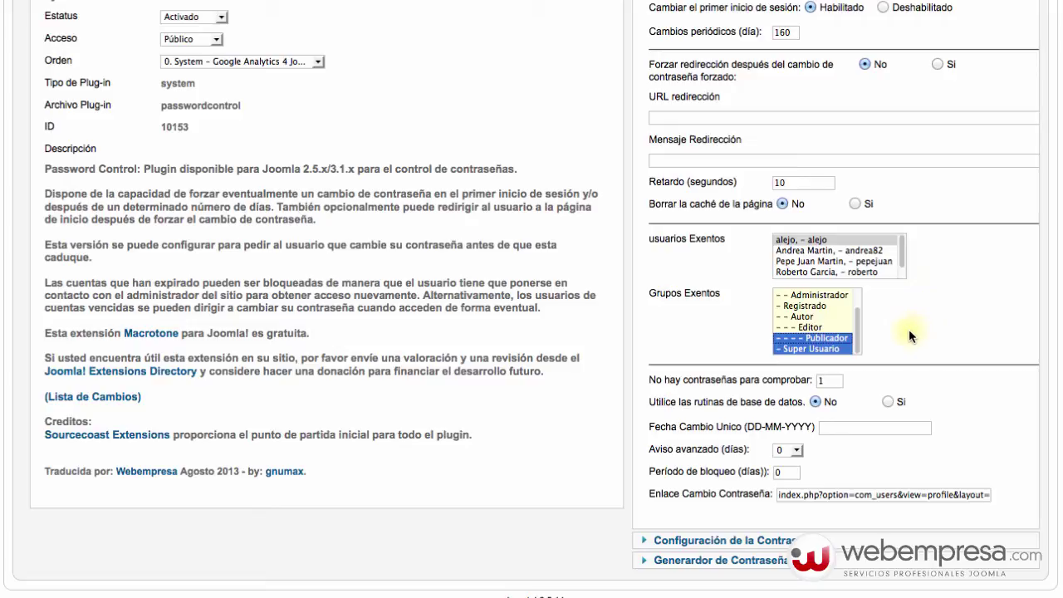
pyautogui.scroll(-1, 728, 415)
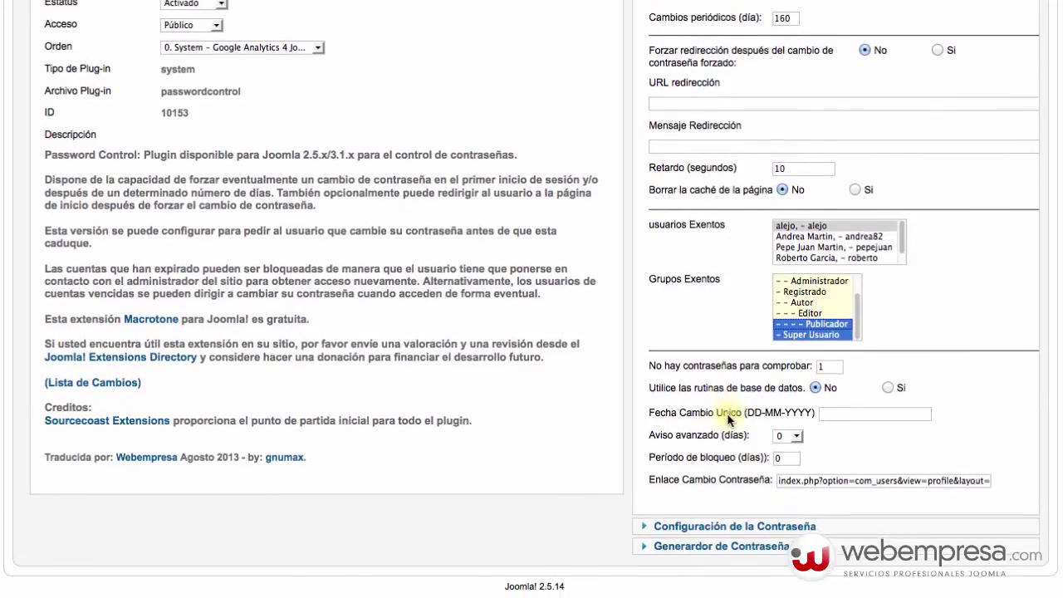
# - Leave 'Aviso avanzado (días)' at 0 and expand the Configuración de la Contraseña panel
pyautogui.moveTo(721, 371)
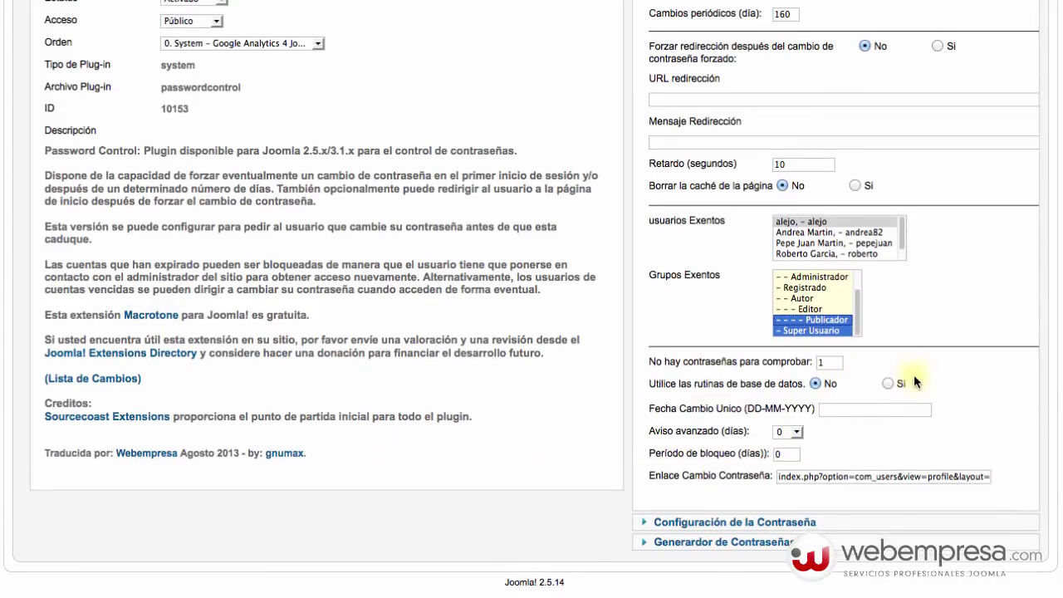
pyautogui.scroll(-1, 913, 378)
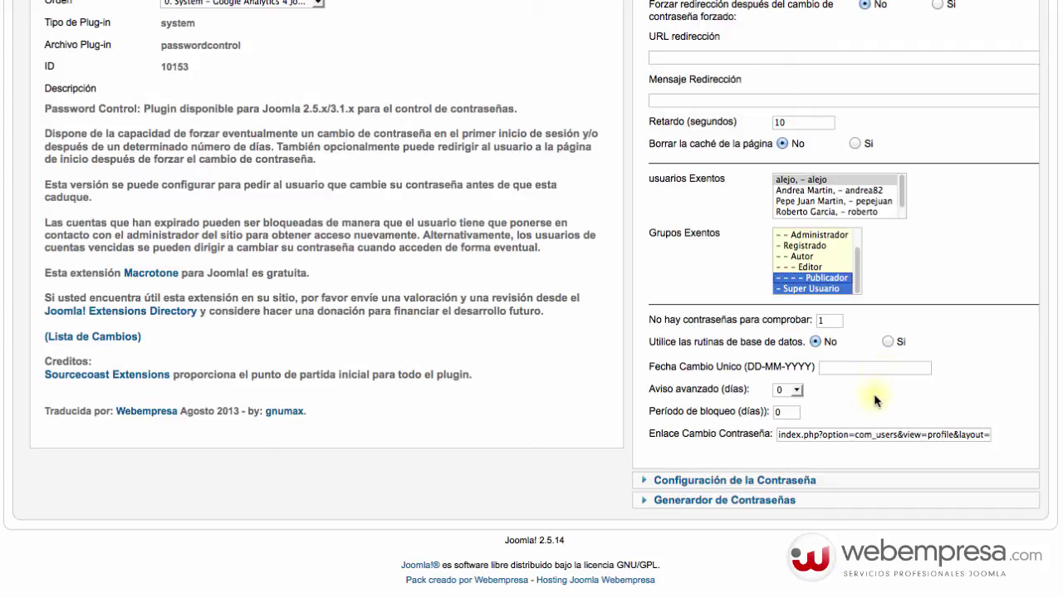
pyautogui.click(796, 390)
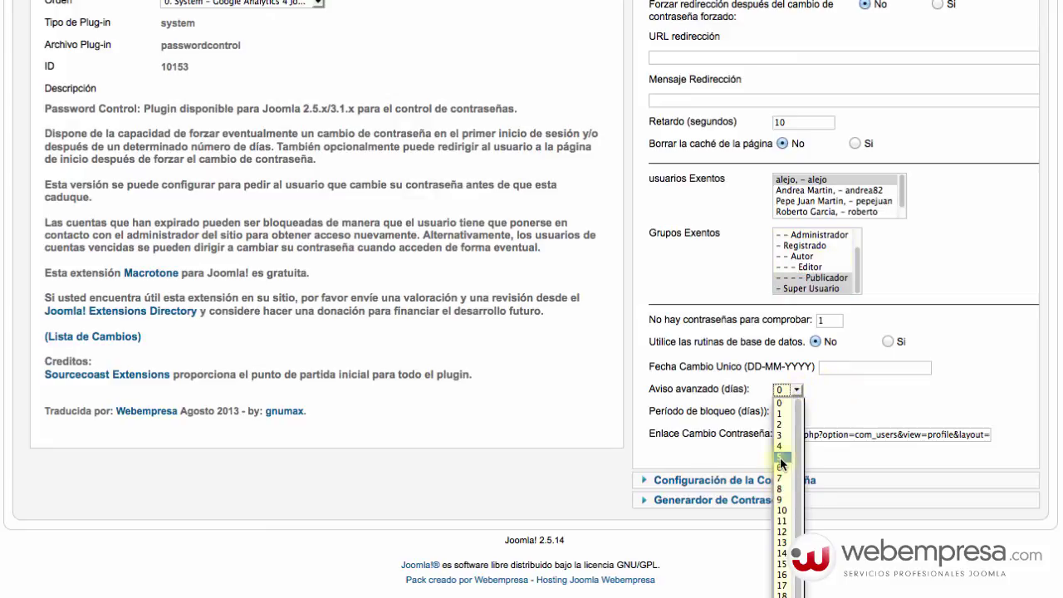
pyautogui.click(849, 413)
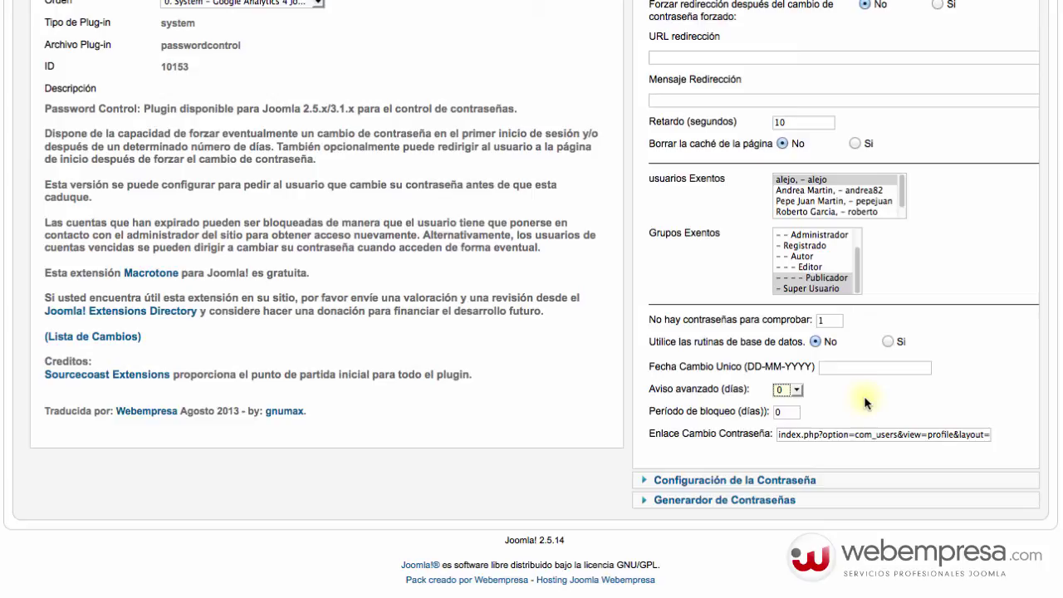
pyautogui.click(781, 482)
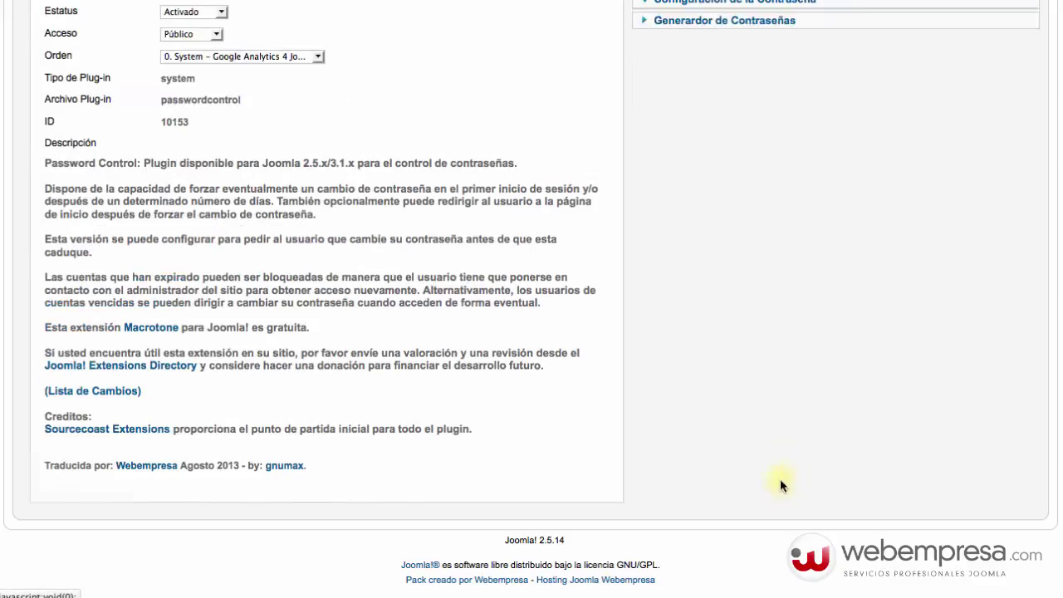
# - Change the Longitud Contraseña minimum length from 10 to 13 characters
pyautogui.scroll(3, 695, 356)
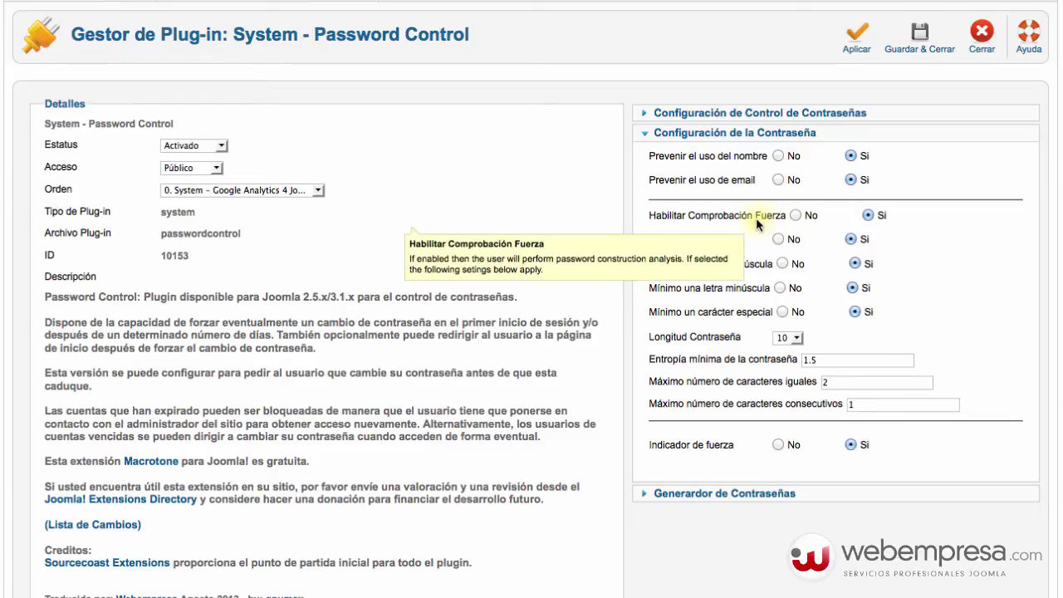
pyautogui.moveTo(771, 214)
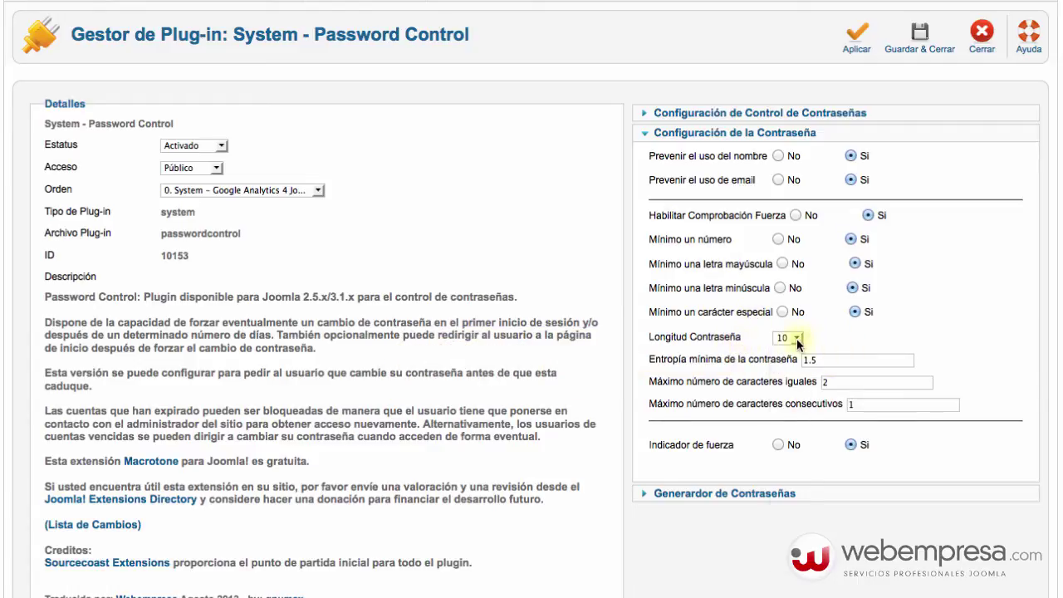
pyautogui.click(796, 338)
pyautogui.scroll(-3, 771, 493)
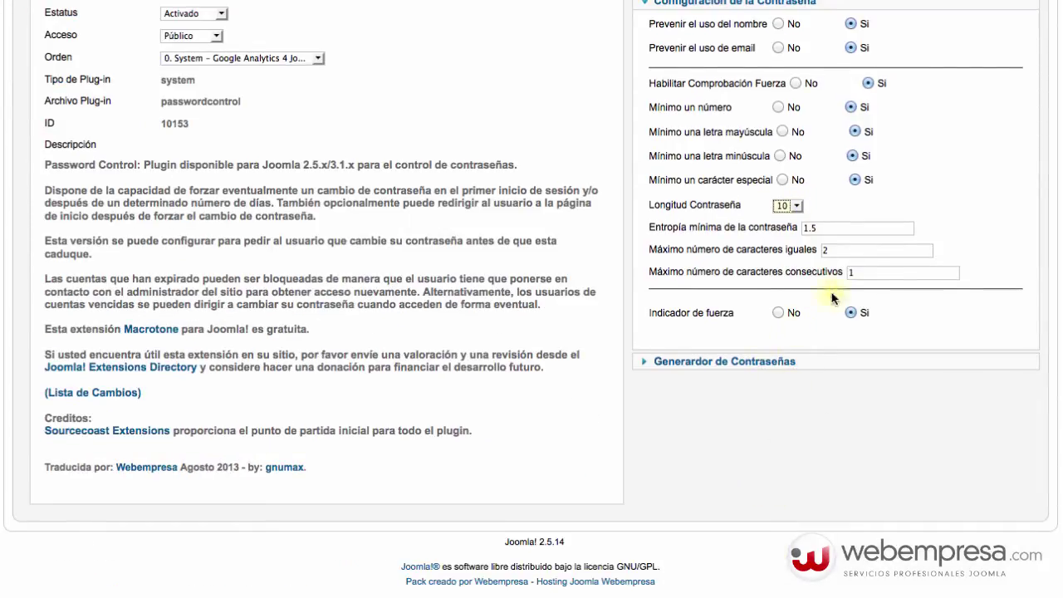
pyautogui.scroll(2, 908, 238)
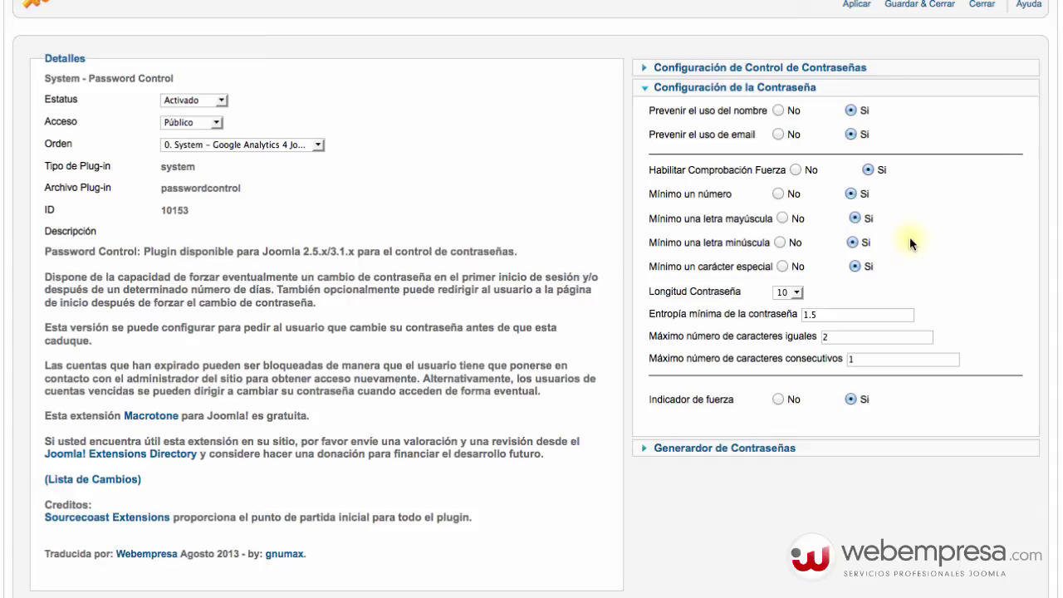
pyautogui.click(795, 292)
pyautogui.click(786, 334)
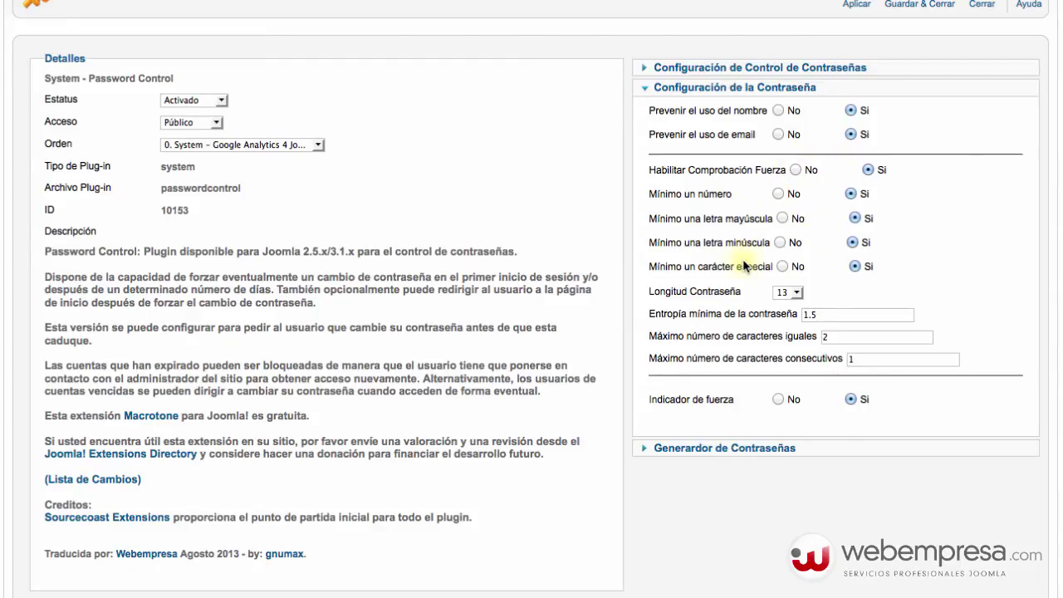
pyautogui.moveTo(734, 314)
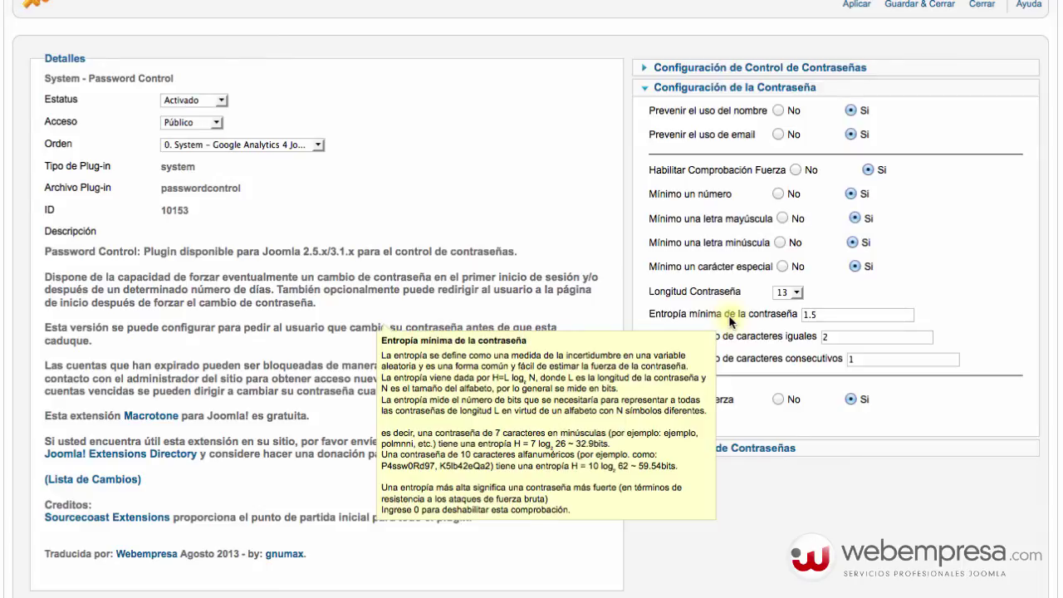
pyautogui.moveTo(712, 298)
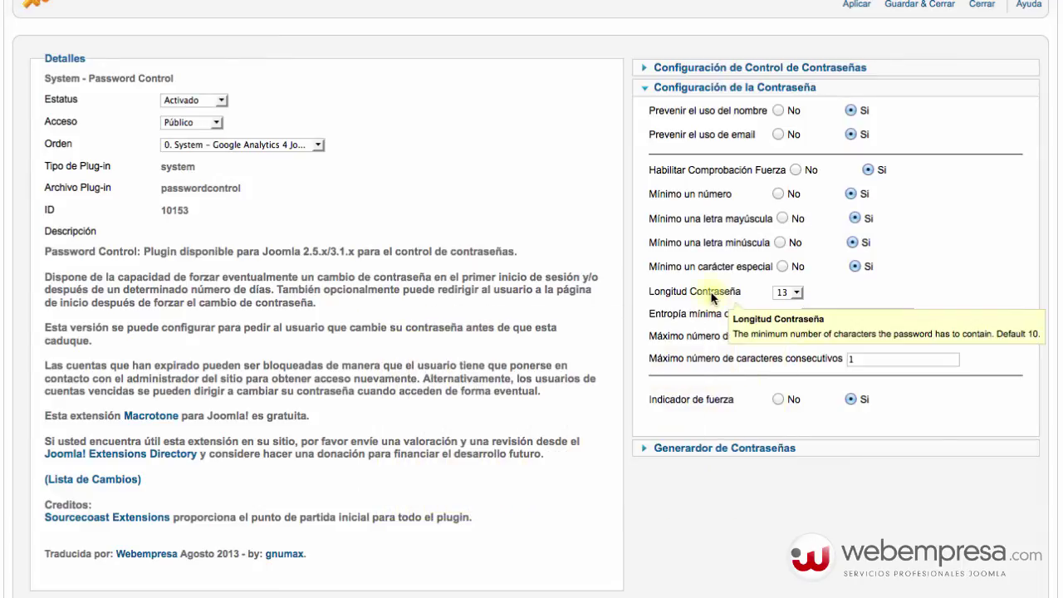
pyautogui.moveTo(685, 320)
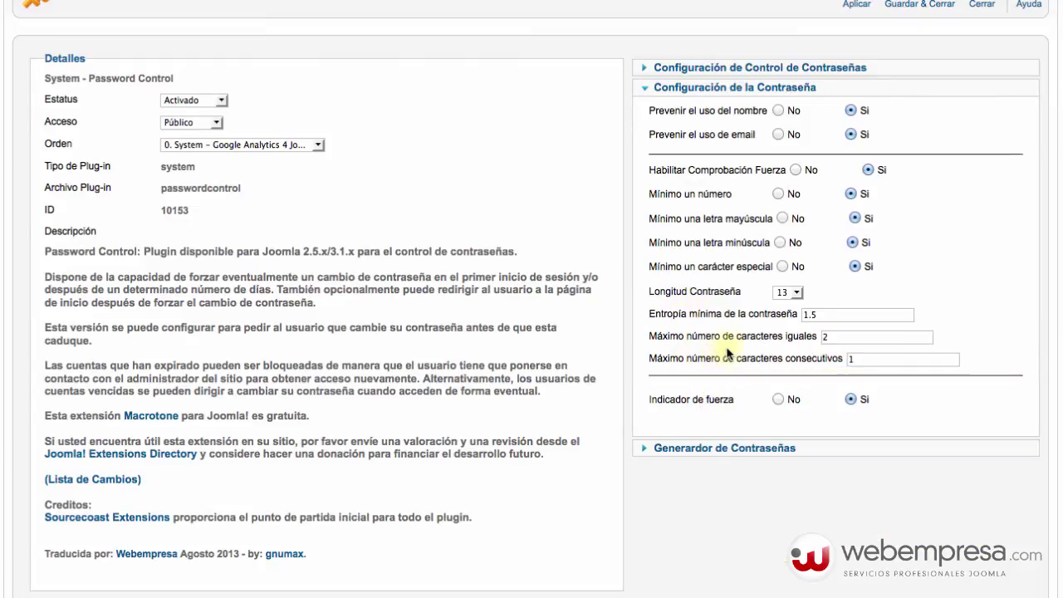
pyautogui.moveTo(736, 345)
pyautogui.click(854, 359)
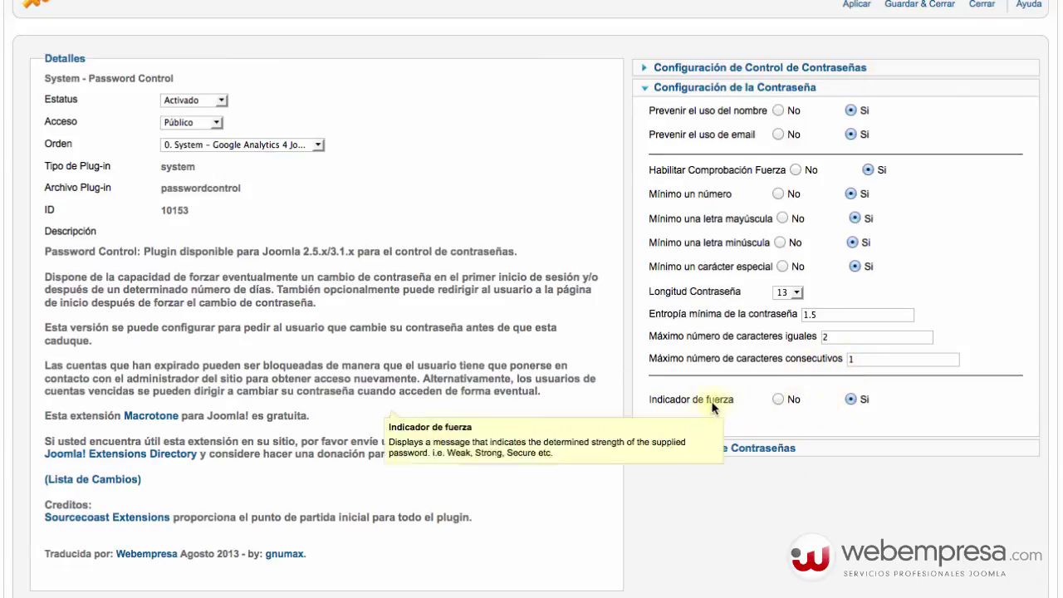
# - Review the Generador and Control de Contraseñas panels, then save with Guardar & Cerrar
pyautogui.click(758, 448)
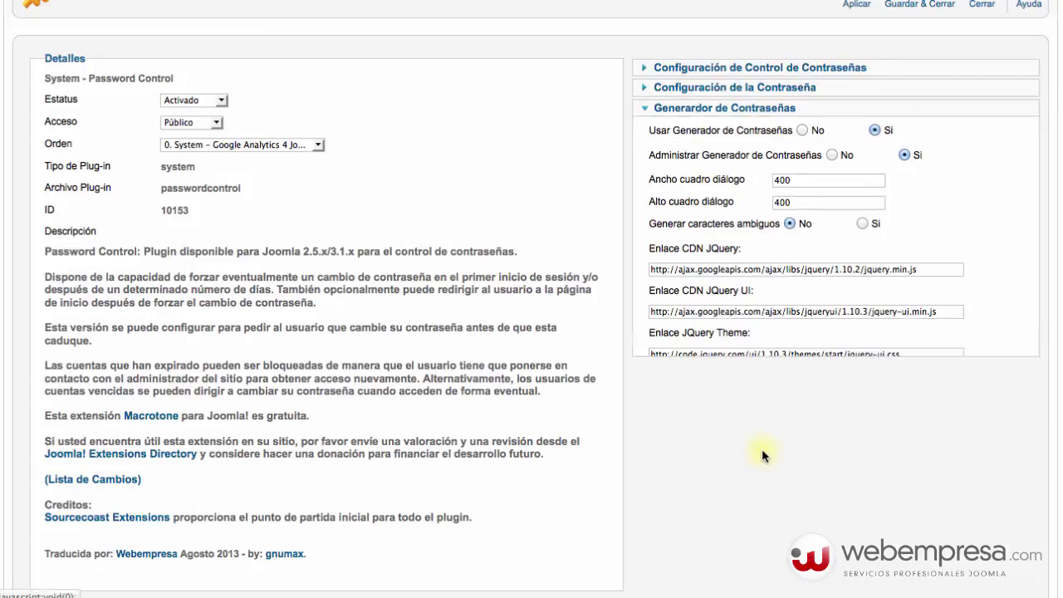
pyautogui.scroll(3, 723, 415)
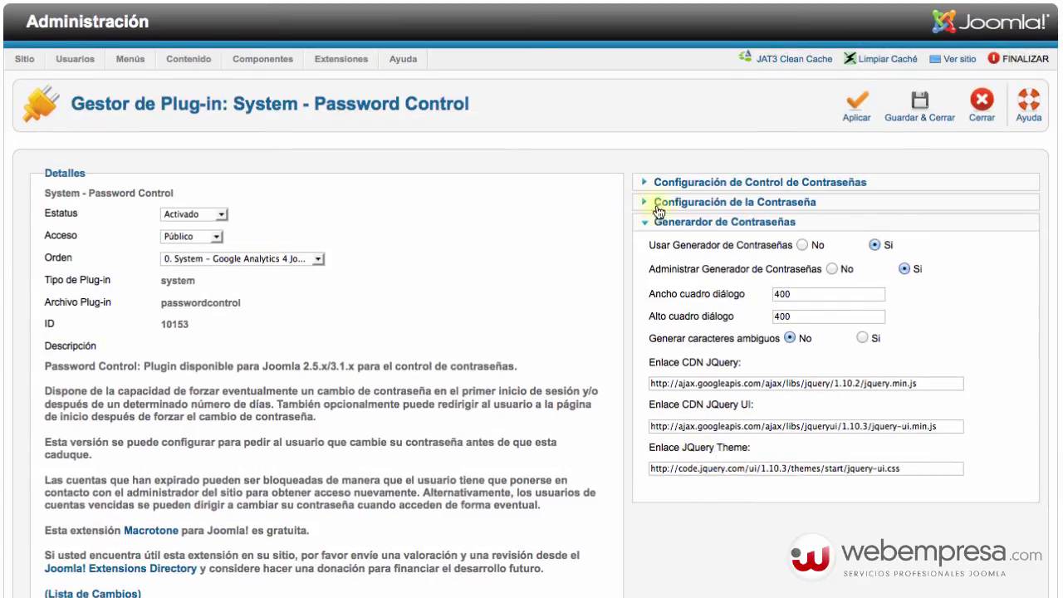
pyautogui.click(673, 181)
pyautogui.scroll(-5, 712, 239)
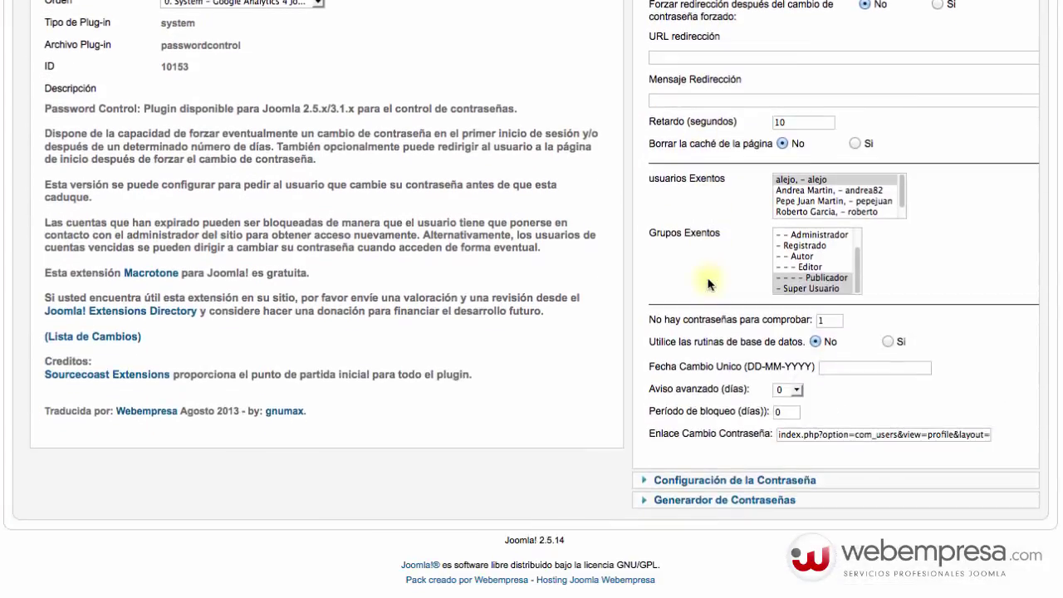
pyautogui.scroll(5, 709, 284)
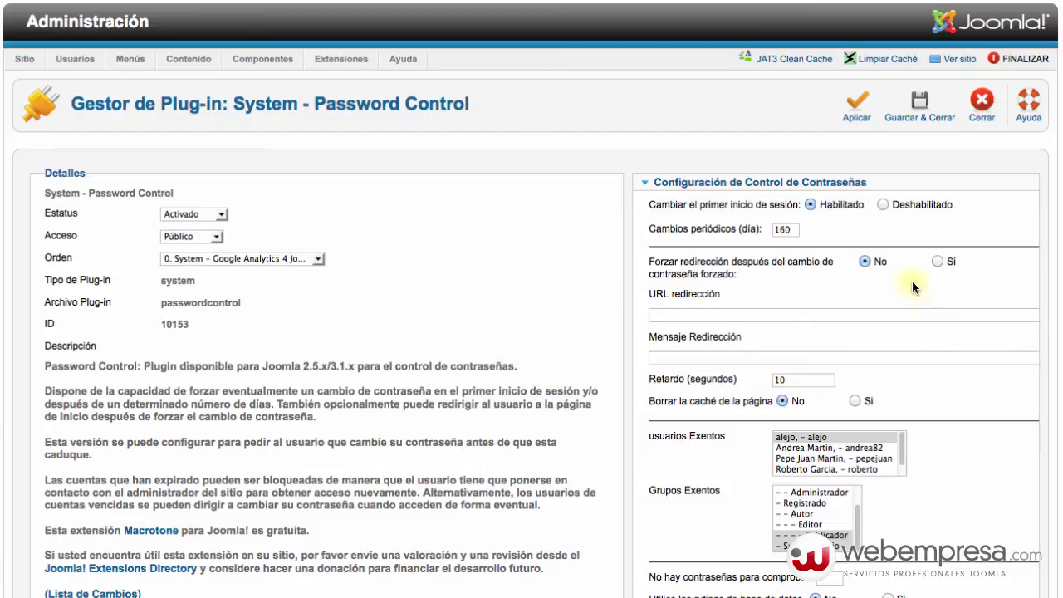
pyautogui.click(920, 104)
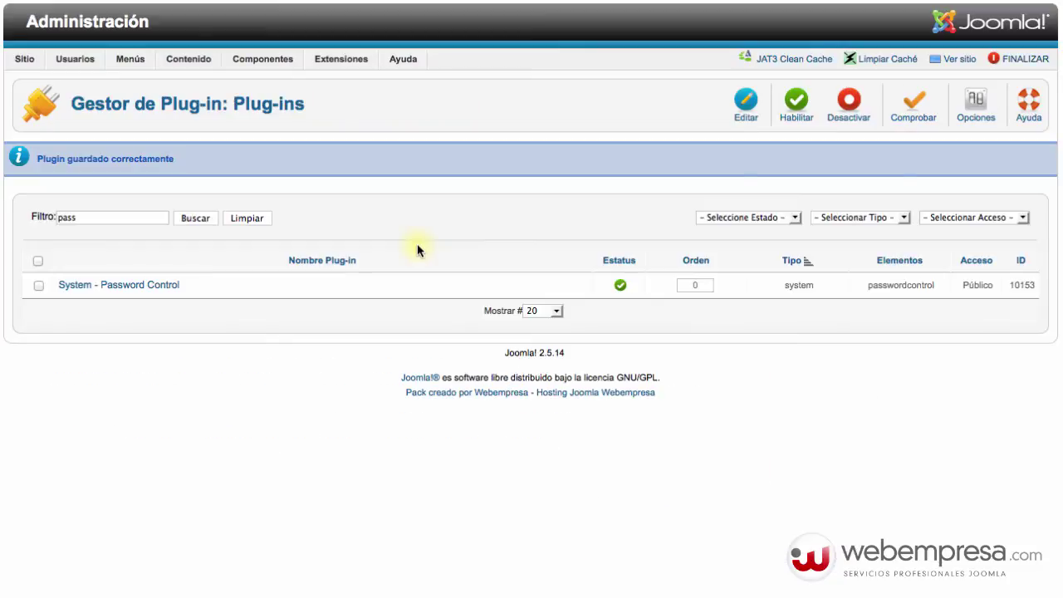
# - Reset the plug-in name filter with Limpiar and go to Usuarios > Gestor de Usuarios
pyautogui.click(247, 218)
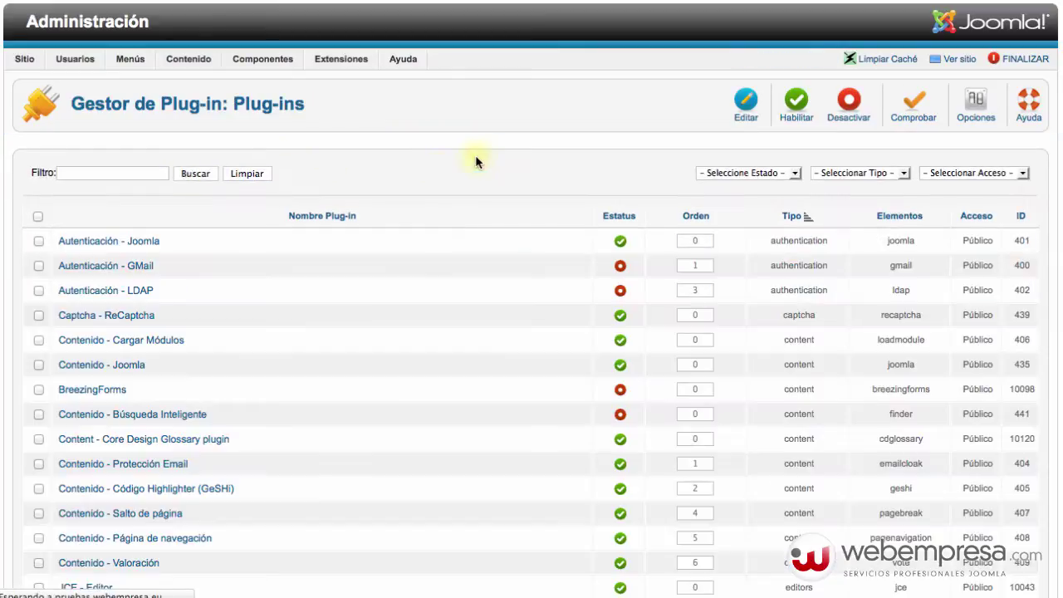
pyautogui.moveTo(239, 61)
pyautogui.moveTo(75, 62)
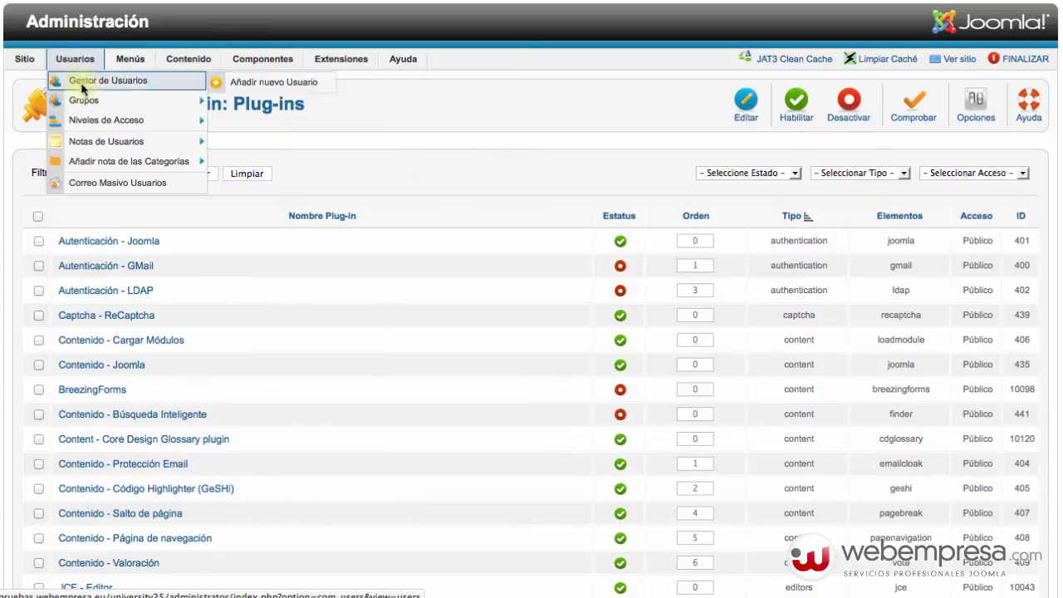
pyautogui.click(98, 79)
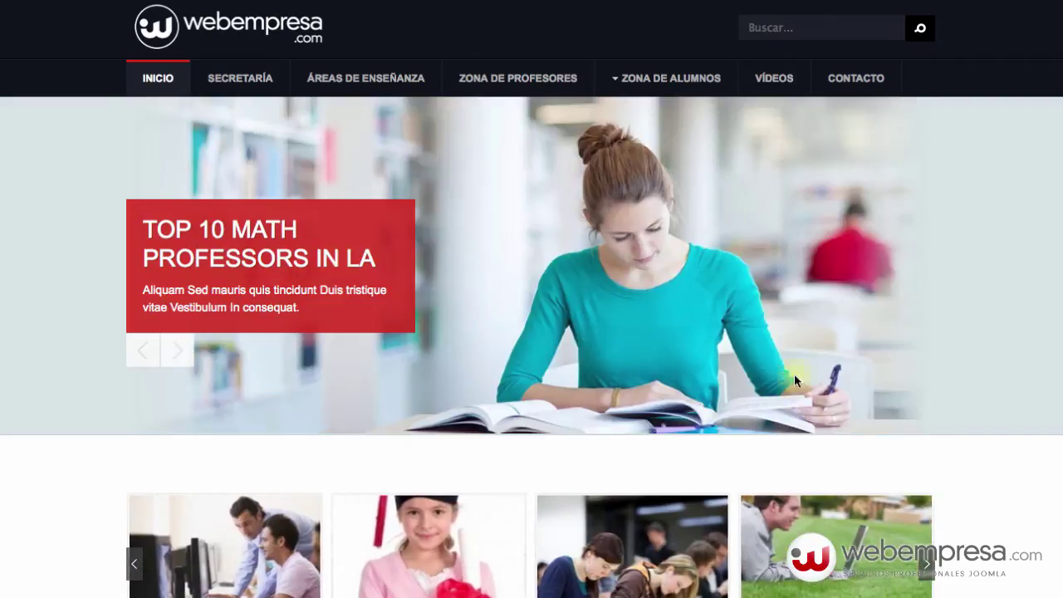
# - Log in through Acceso Usuarios with the existing user's username and password
pyautogui.scroll(-10, 810, 398)
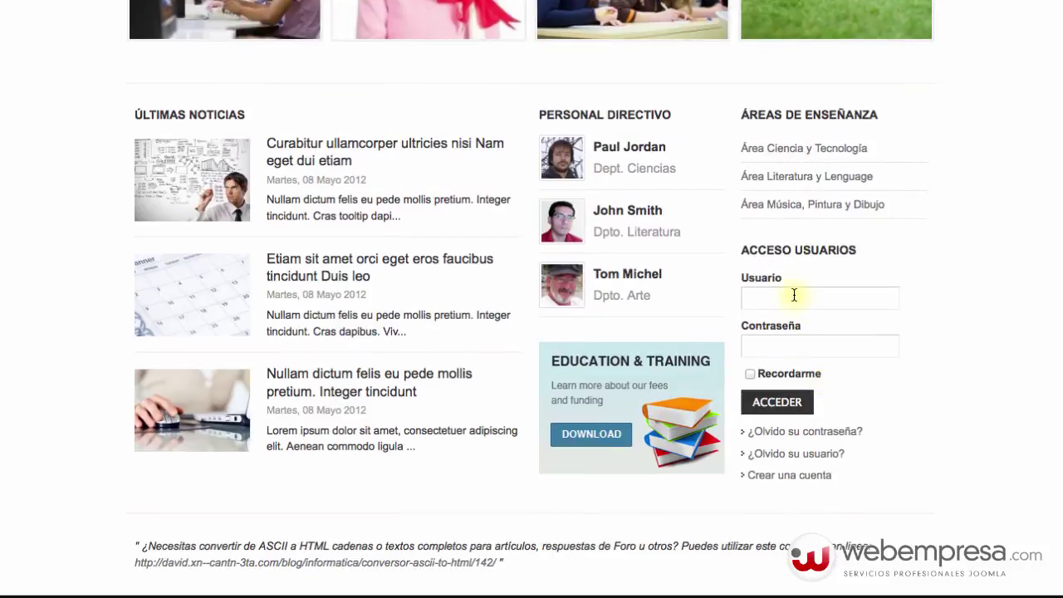
pyautogui.click(795, 295)
pyautogui.write('roberto')
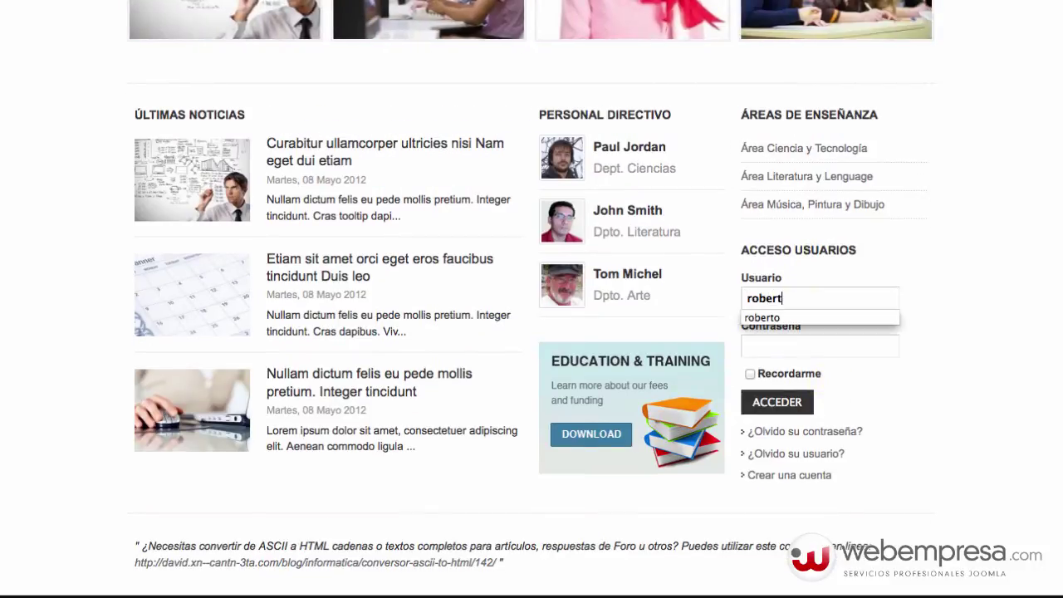
pyautogui.press('Tab')
pyautogui.write('••••••••••')
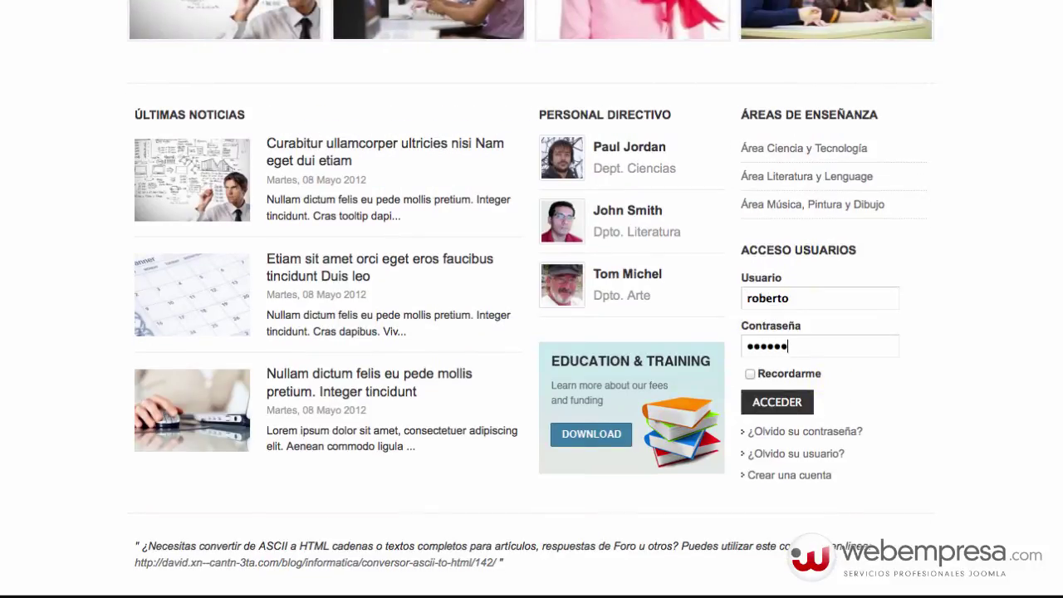
pyautogui.press('Return')
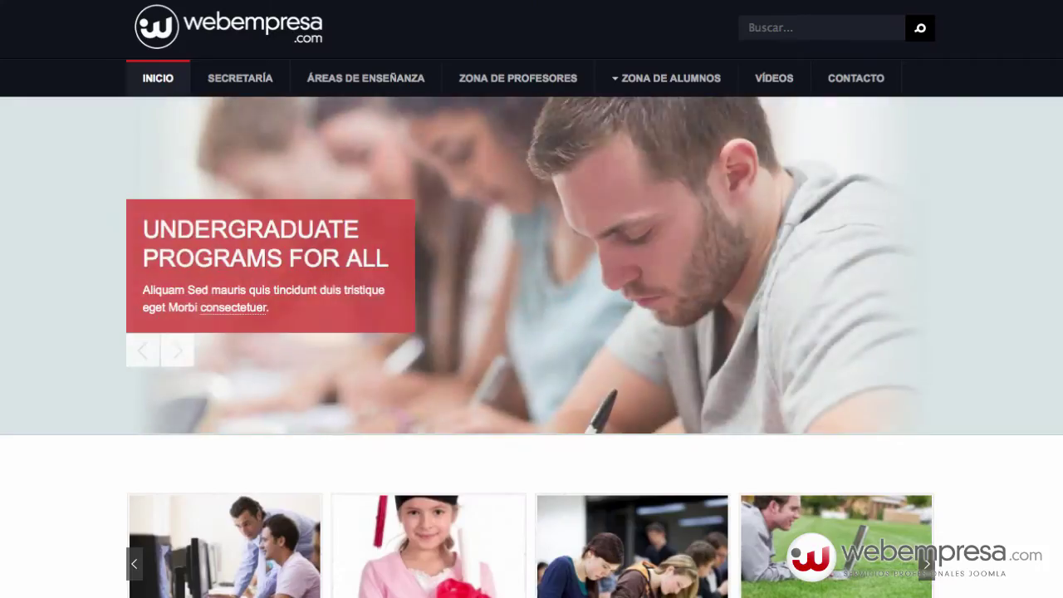
# - Check the personal greeting, then log out with FINALIZAR
pyautogui.scroll(-7, 762, 316)
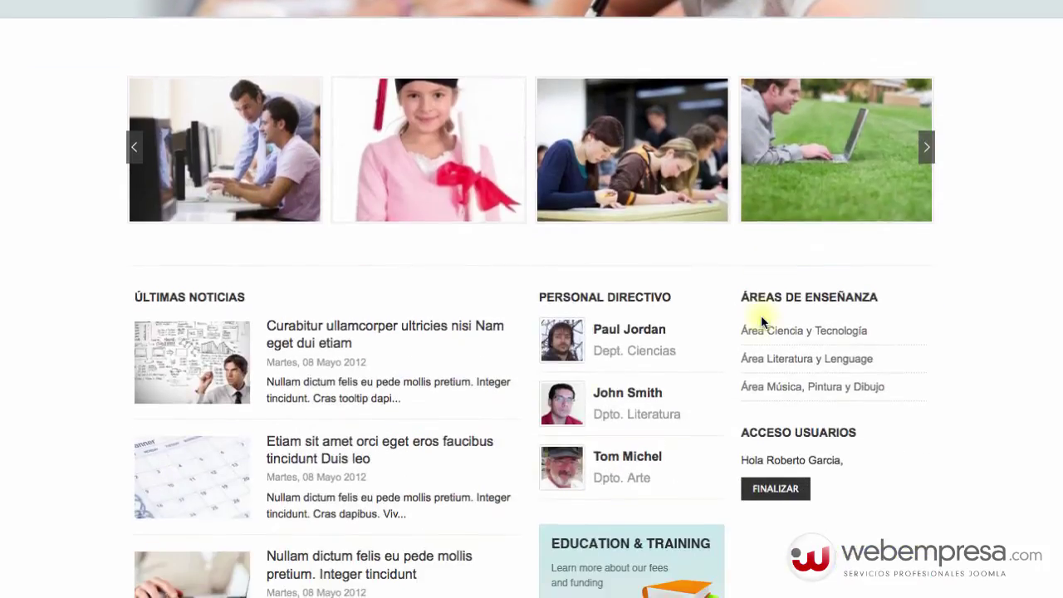
pyautogui.scroll(-2, 783, 280)
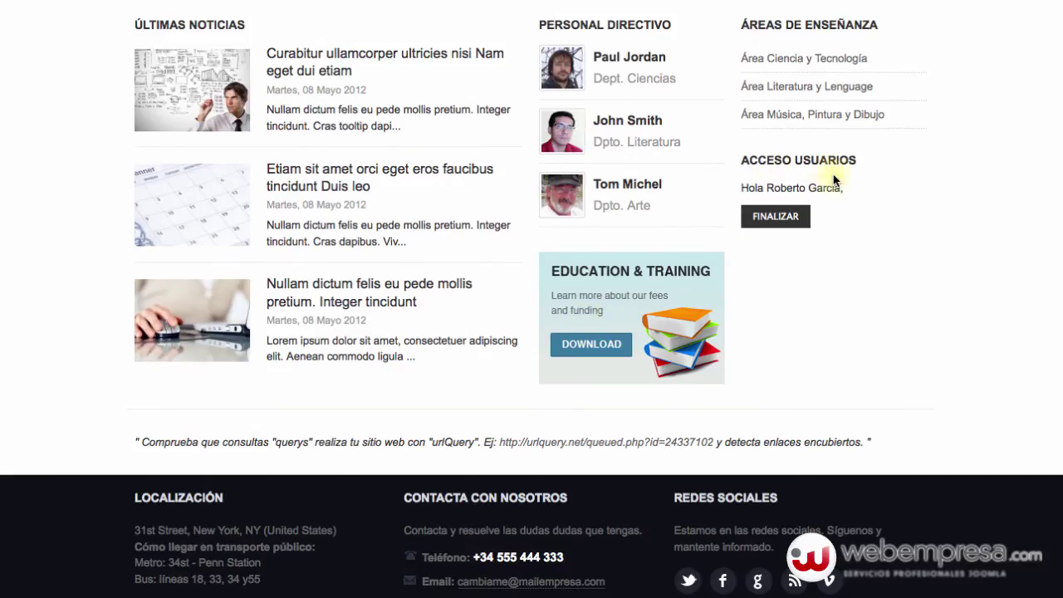
pyautogui.scroll(8, 348, 284)
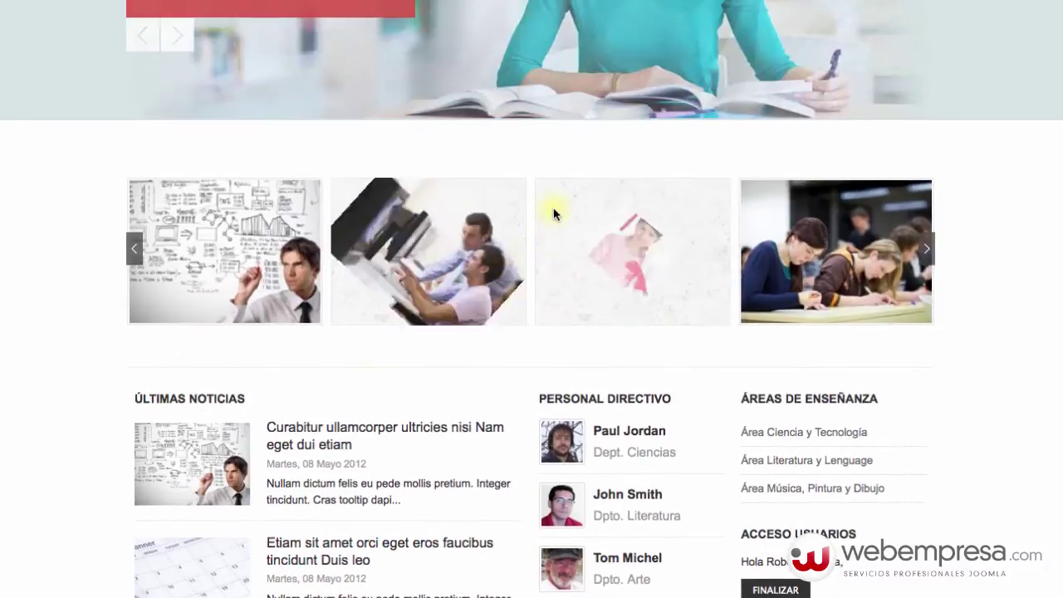
pyautogui.scroll(1, 271, 341)
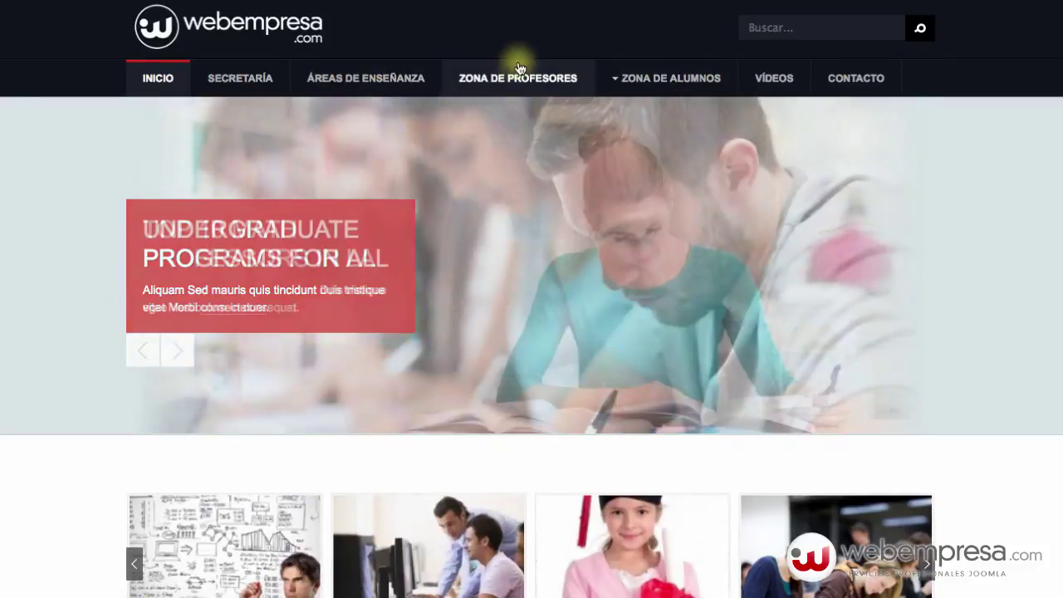
pyautogui.scroll(-5, 529, 274)
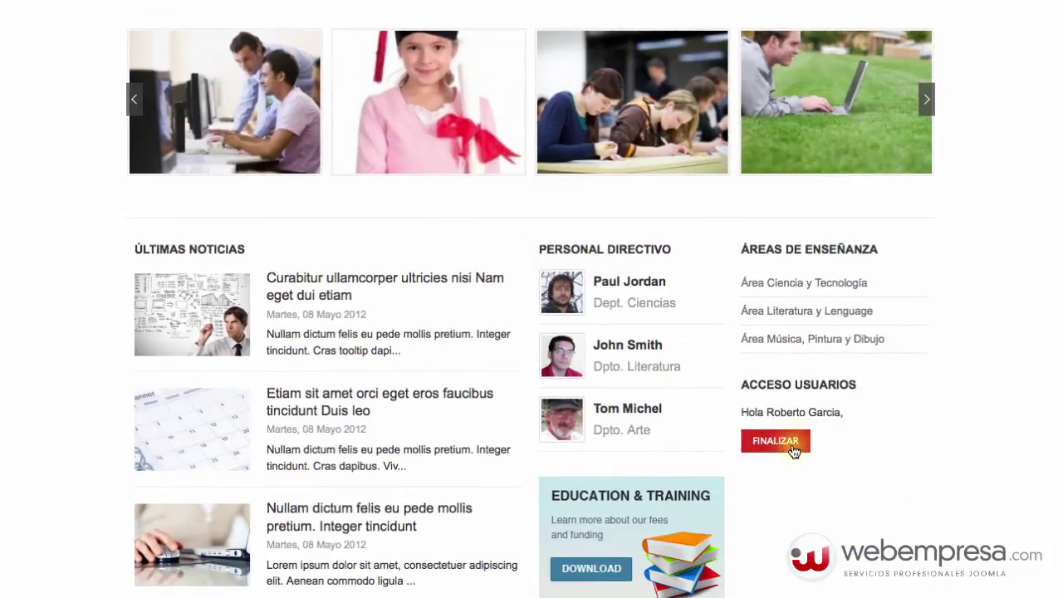
pyautogui.click(777, 449)
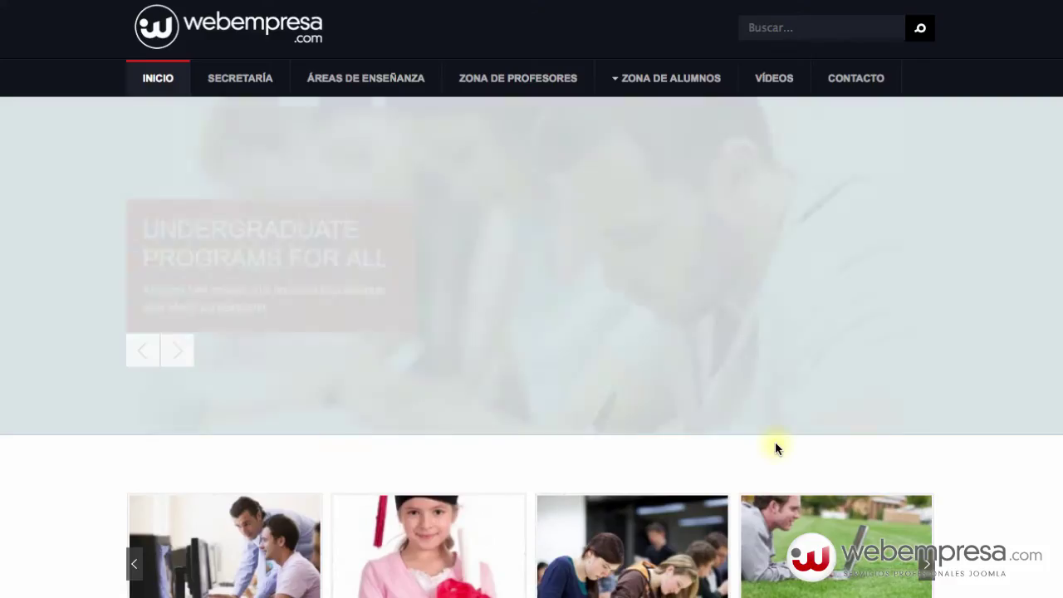
# - Submit the Acceso Usuarios login form with the first-time user's username
pyautogui.scroll(-10, 632, 399)
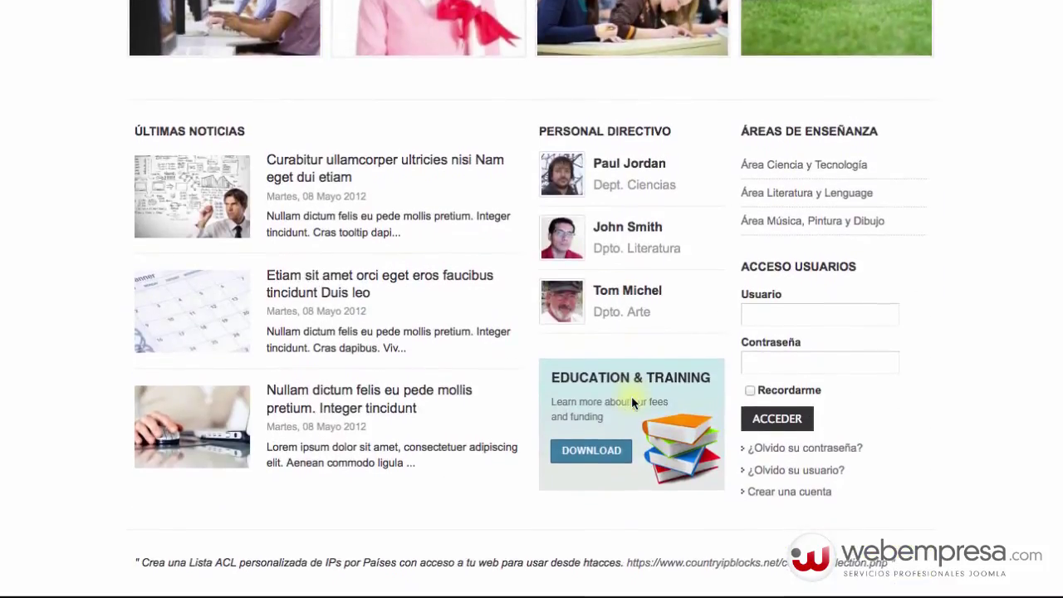
pyautogui.scroll(10, 632, 398)
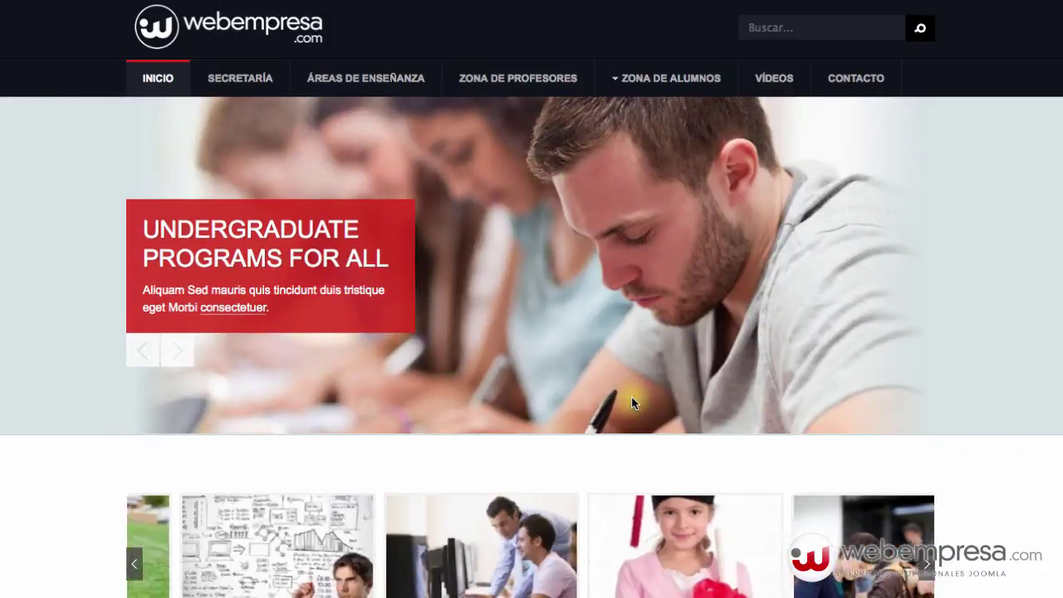
pyautogui.scroll(-4, 631, 397)
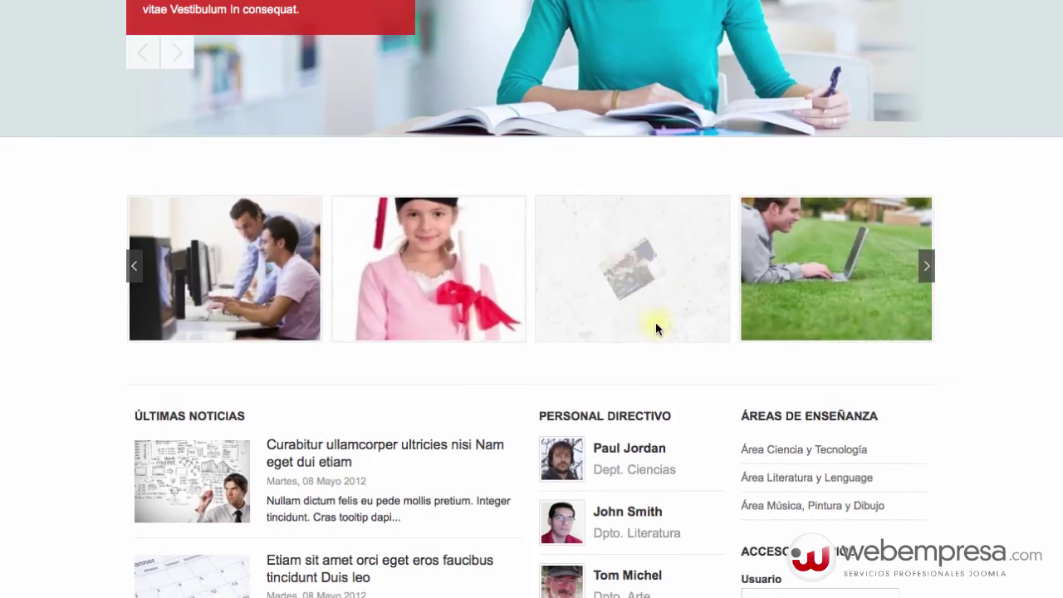
pyautogui.scroll(-5, 723, 325)
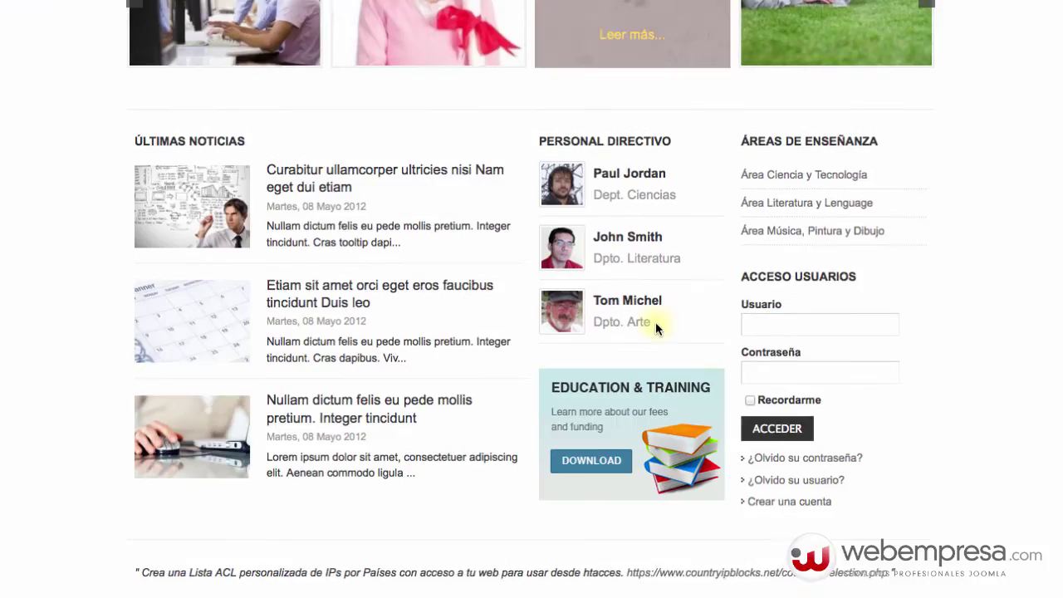
pyautogui.click(766, 252)
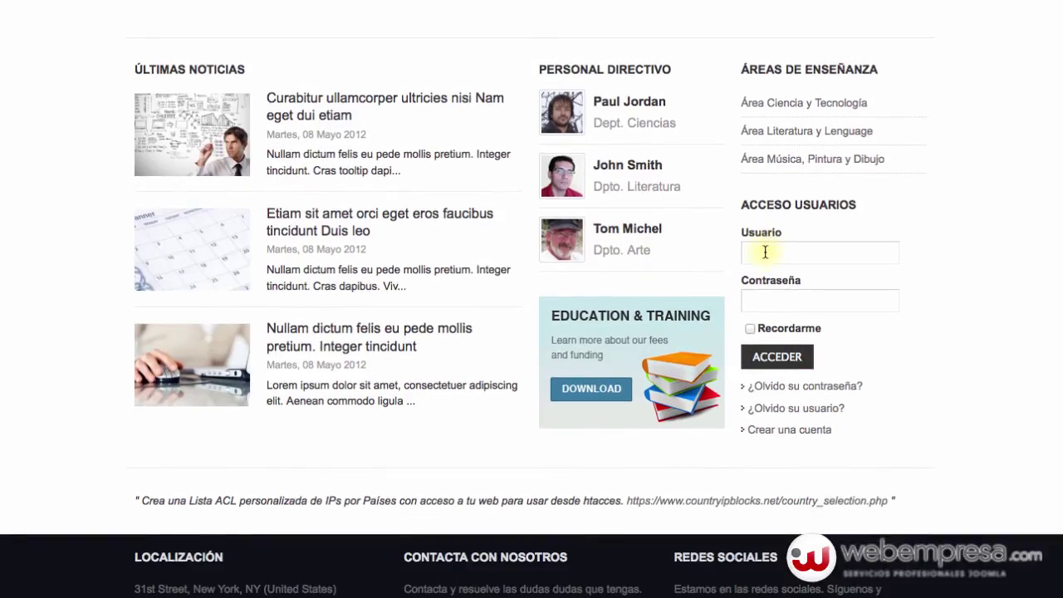
pyautogui.write('roberto')
pyautogui.press('Tab')
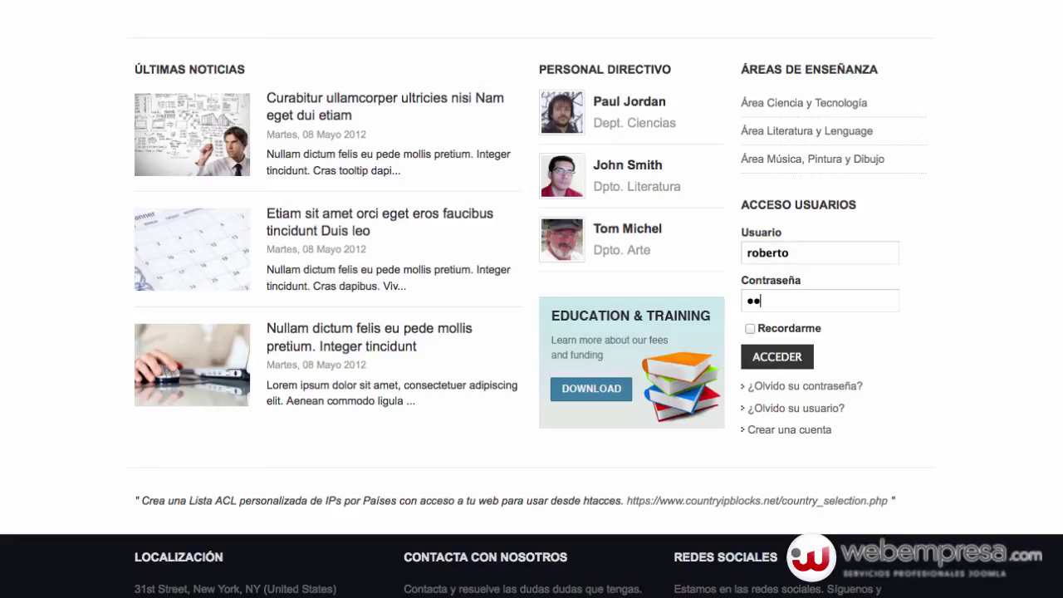
pyautogui.press('Return')
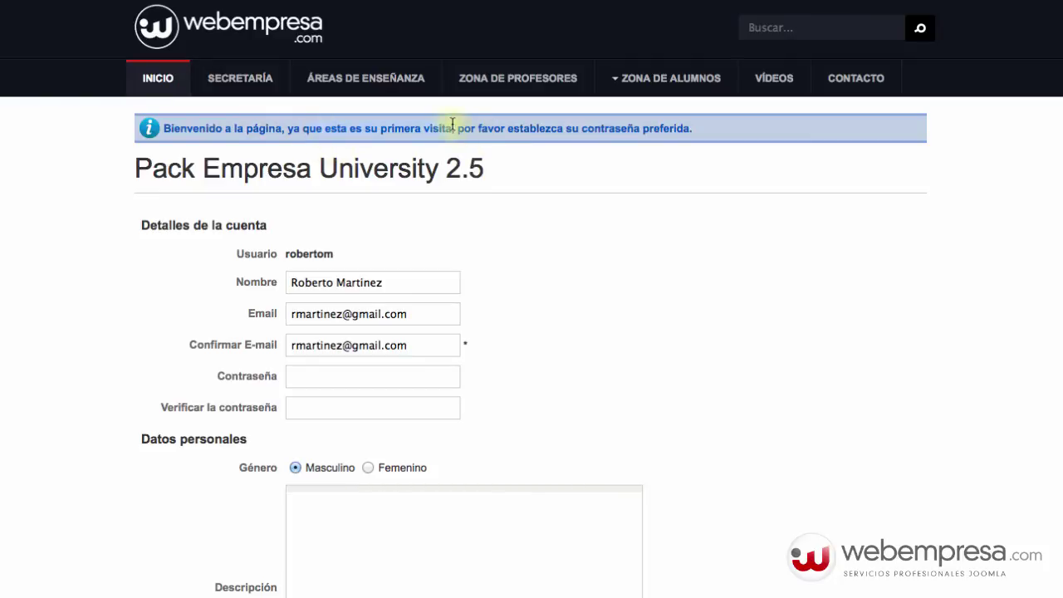
# - Type a new strong password in Contraseña and click GUARDAR
pyautogui.scroll(-5, 528, 334)
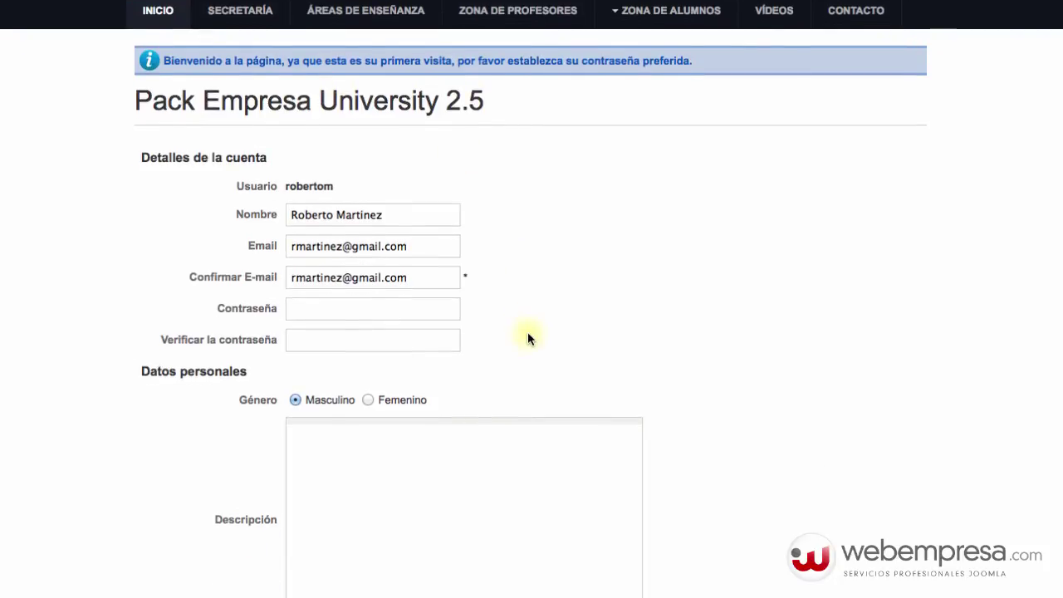
pyautogui.scroll(5, 529, 336)
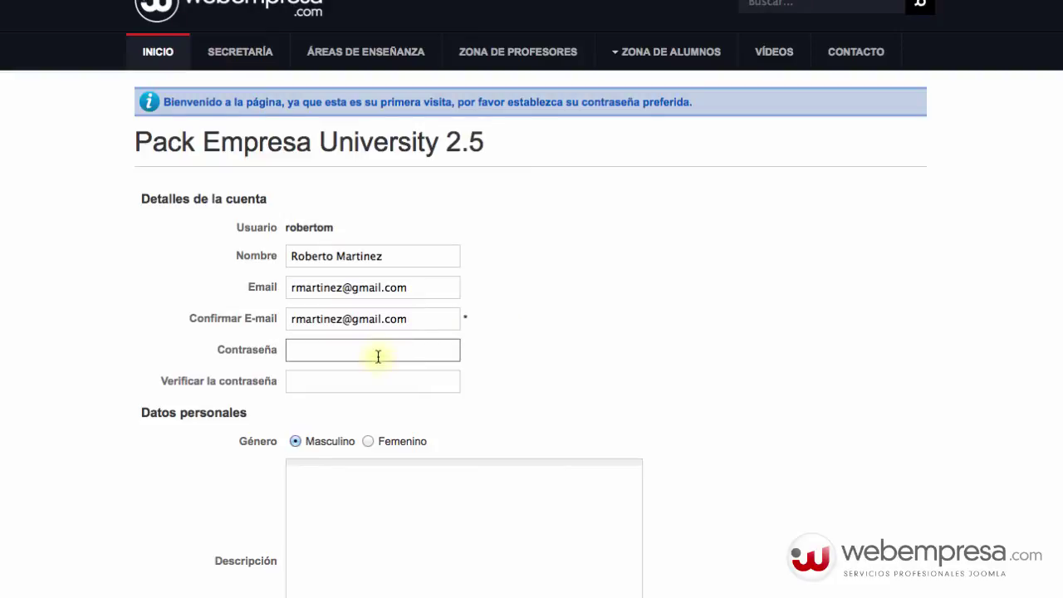
pyautogui.write('**********')
pyautogui.press('Tab')
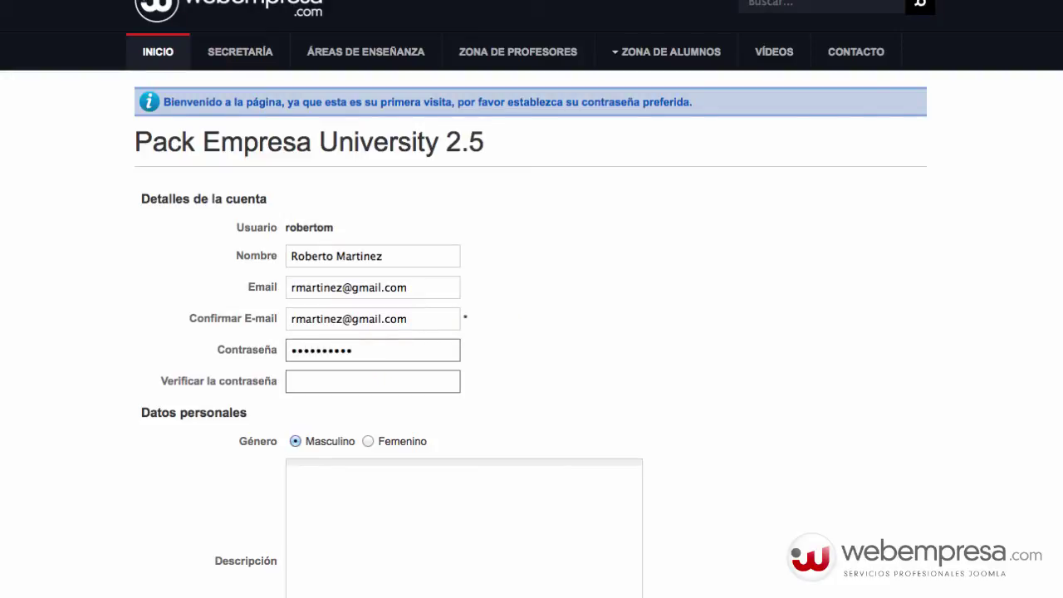
pyautogui.write('**********')
pyautogui.scroll(-5, 570, 337)
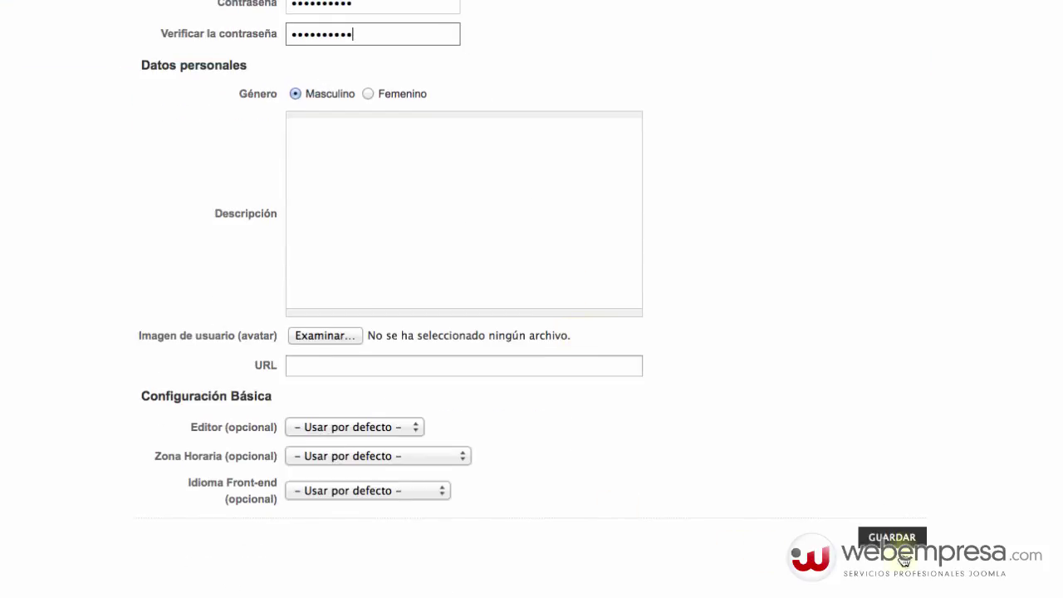
pyautogui.click(902, 555)
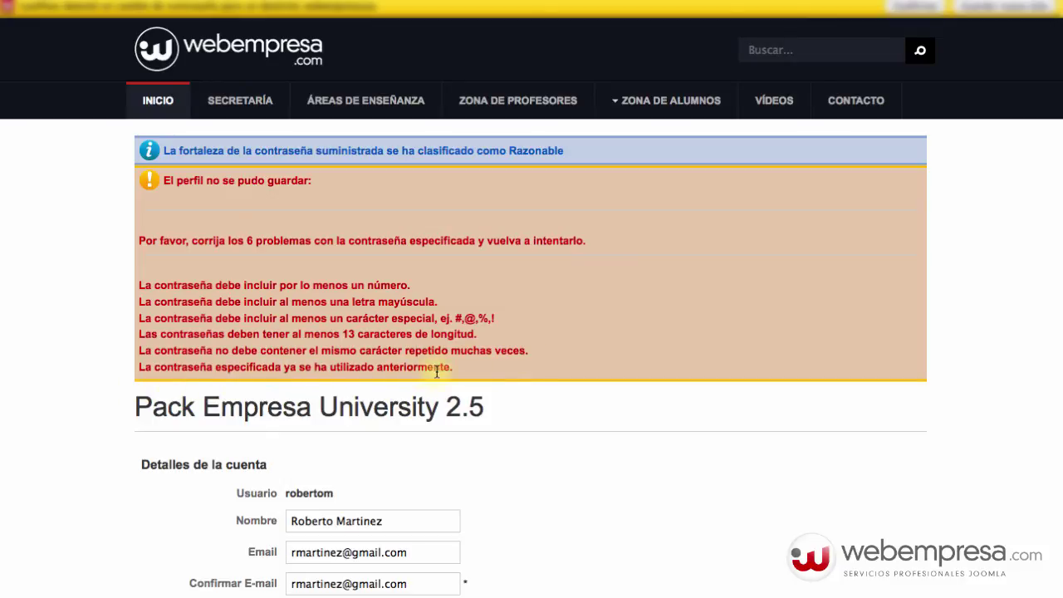
# - Re-enter the new password and move on to Verificar la contraseña
pyautogui.scroll(-5, 437, 371)
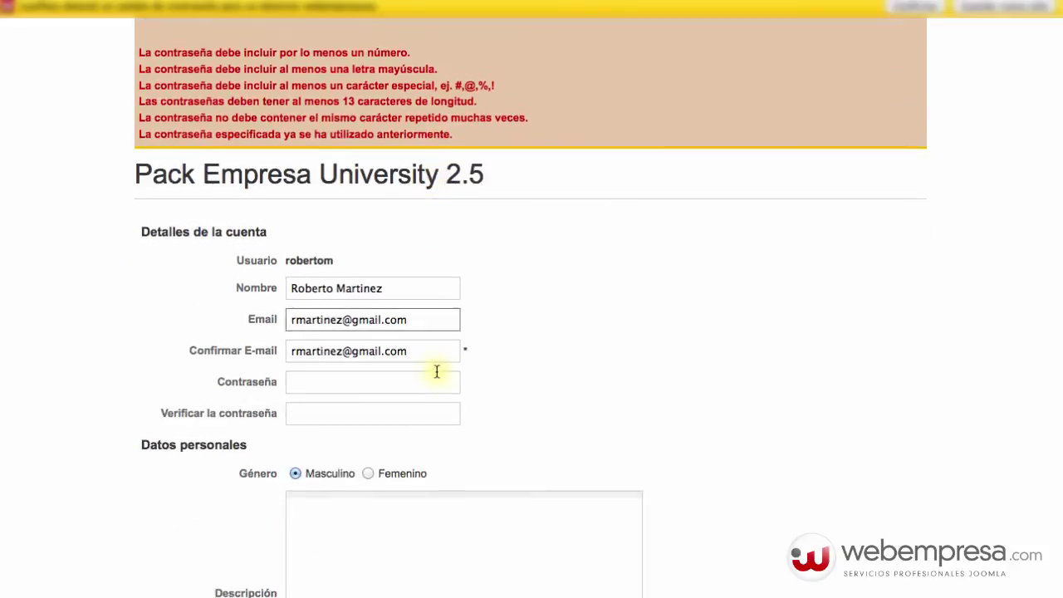
pyautogui.click(437, 371)
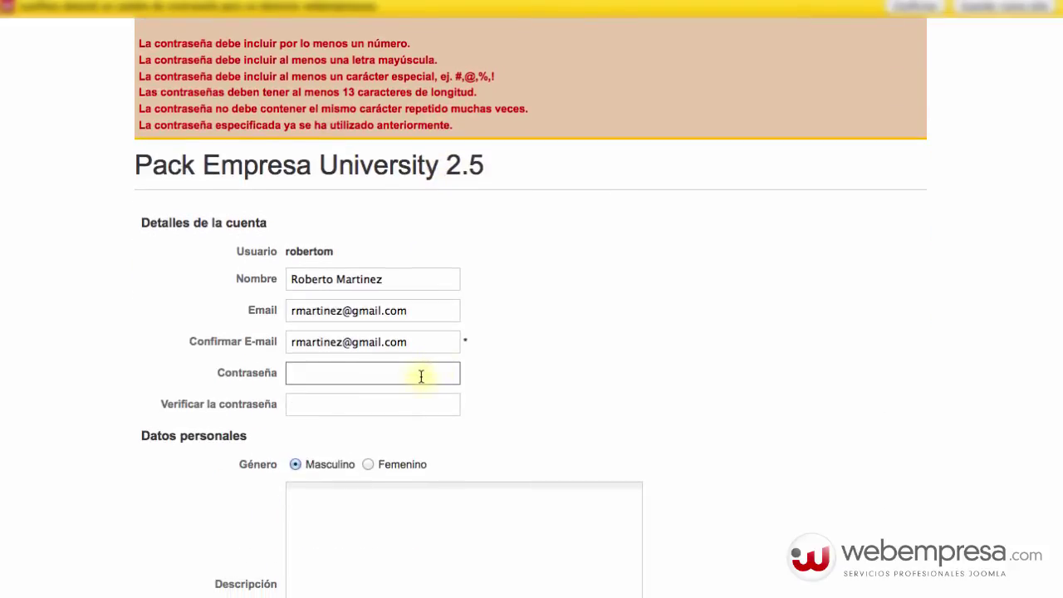
pyautogui.scroll(-10, 392, 378)
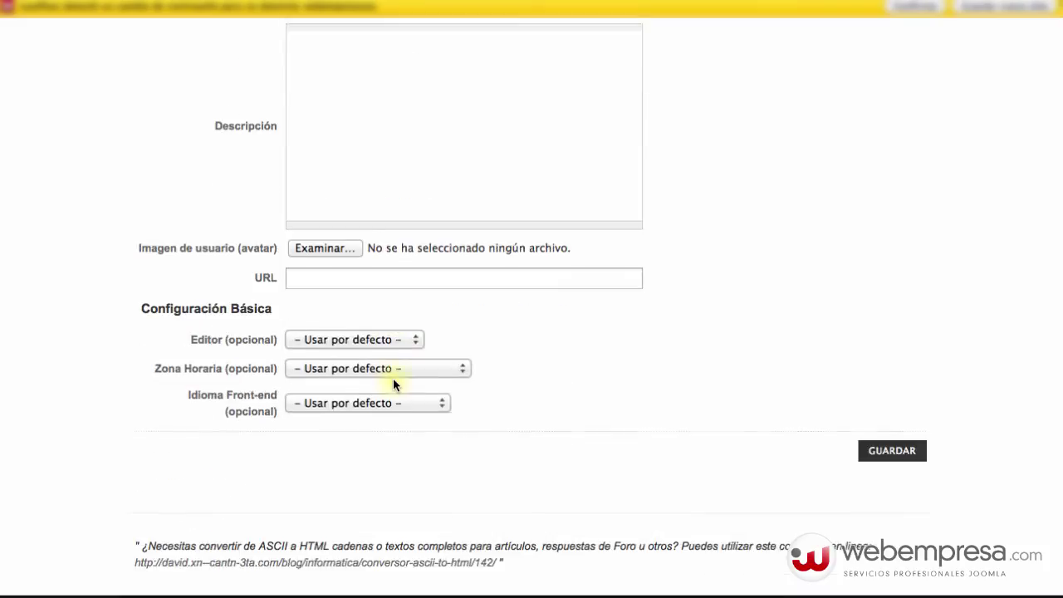
pyautogui.scroll(8, 393, 378)
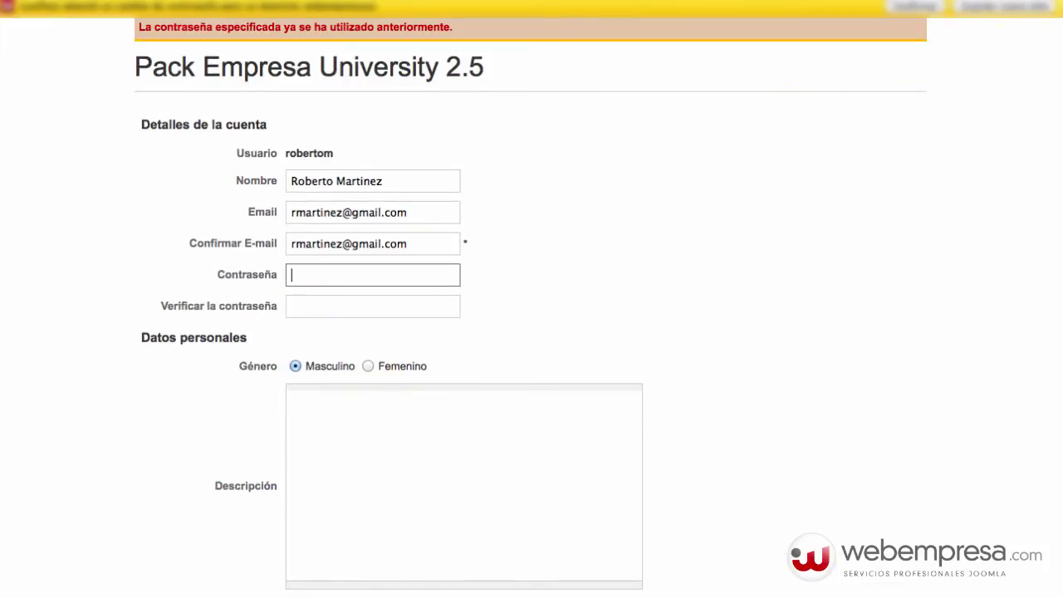
pyautogui.click(1047, 10)
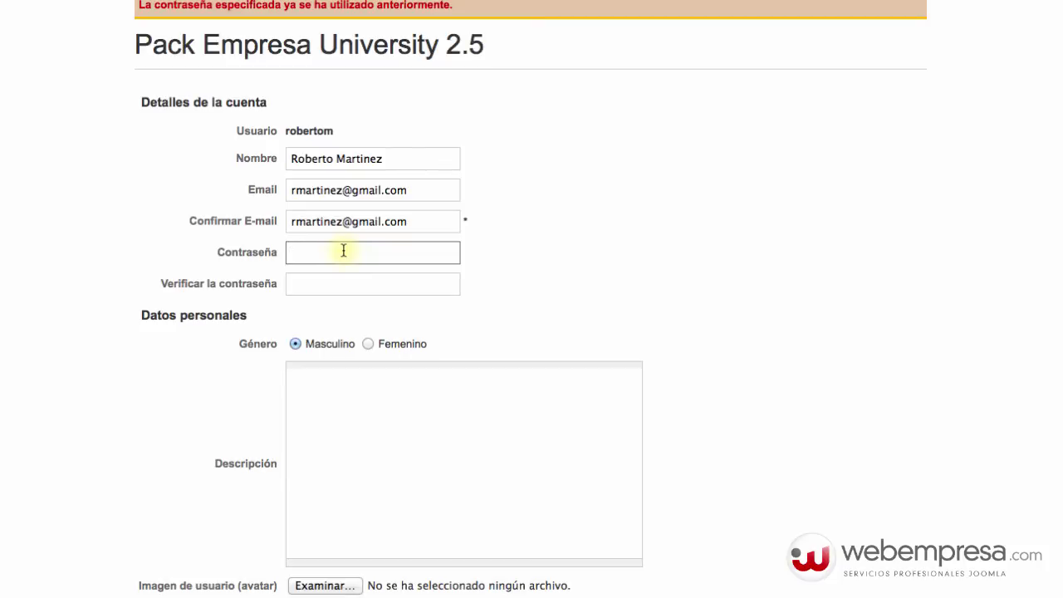
pyautogui.write('••')
pyautogui.click(373, 284)
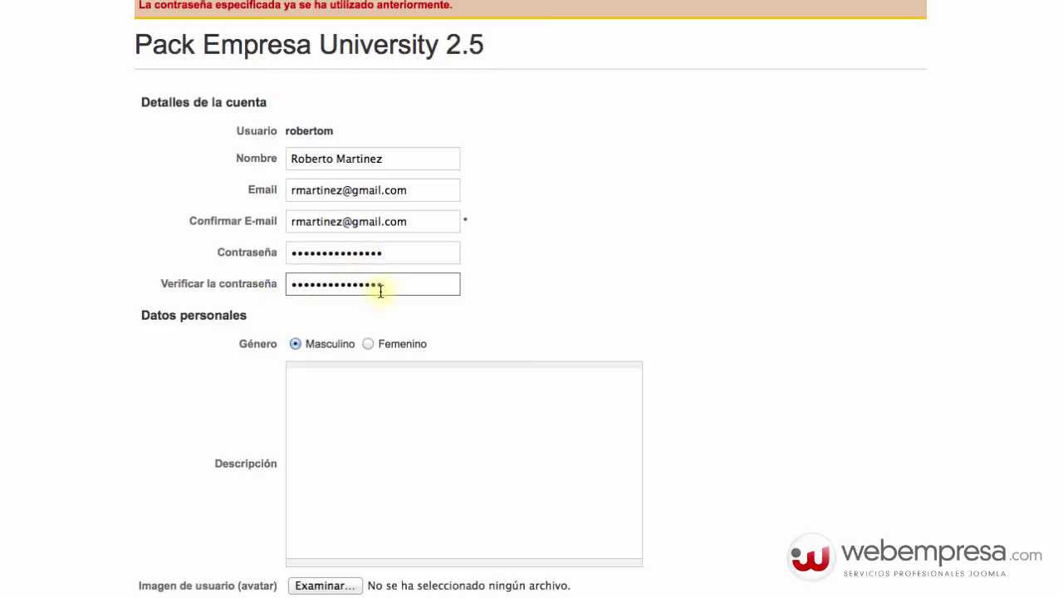
pyautogui.scroll(-10, 638, 322)
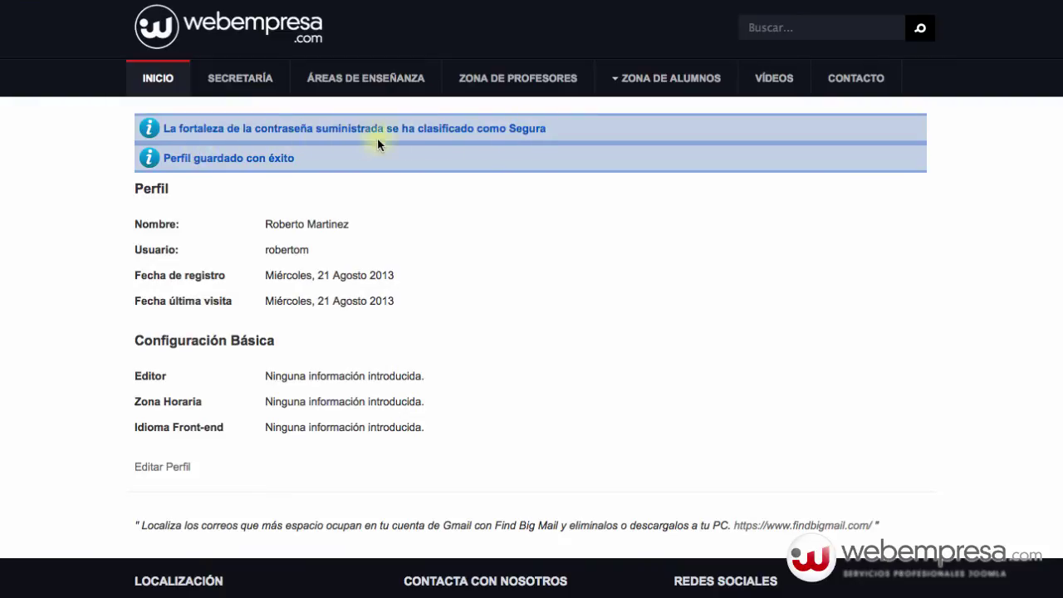
# - Return to the INICIO home page and log out with FINALIZAR in Acceso Usuarios
pyautogui.scroll(-3, 437, 209)
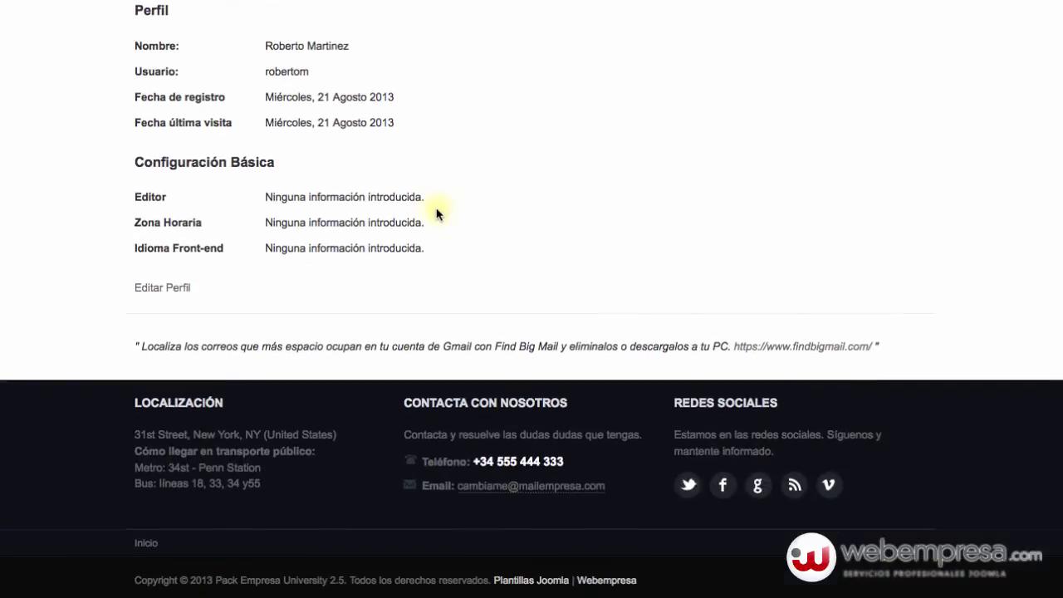
pyautogui.scroll(3, 435, 213)
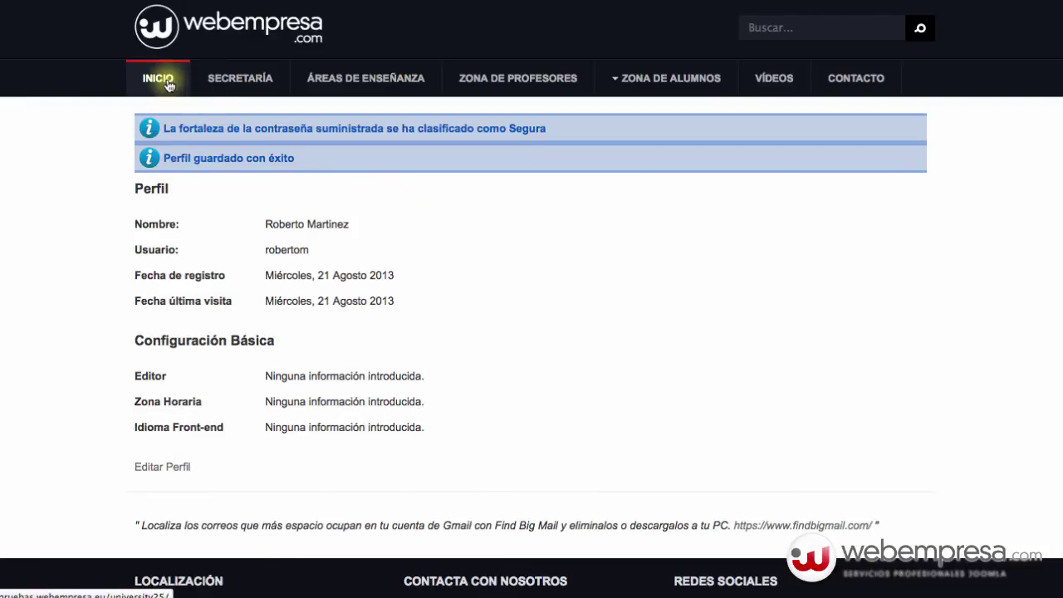
pyautogui.click(167, 80)
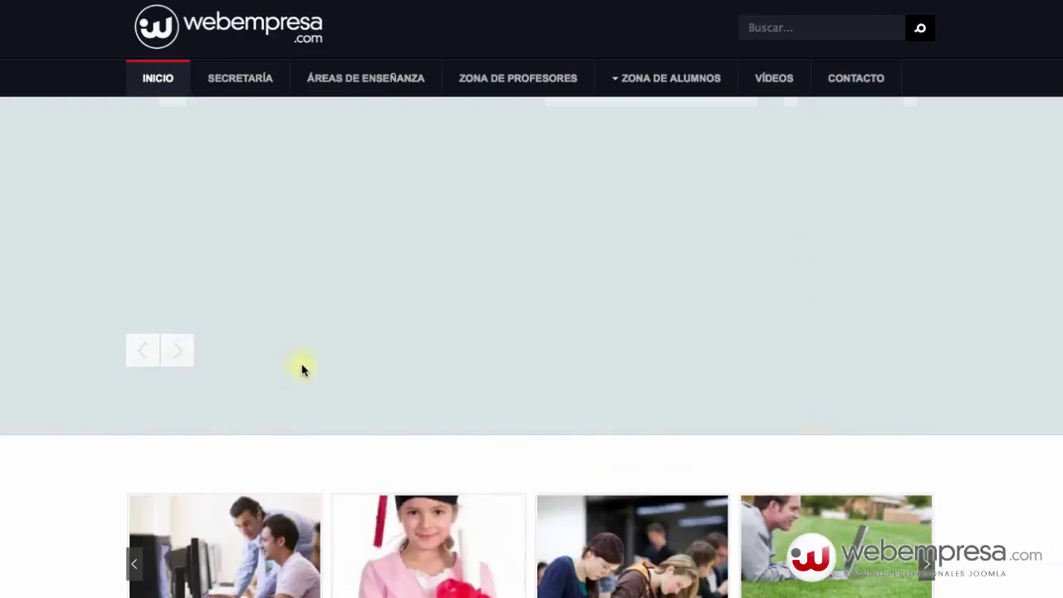
pyautogui.scroll(-8, 305, 368)
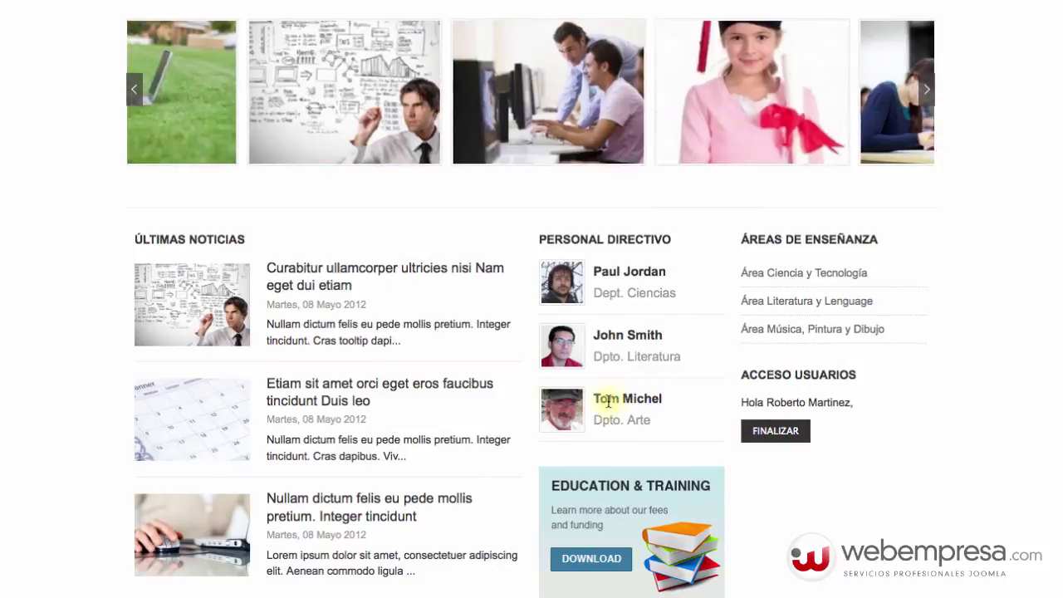
pyautogui.click(773, 439)
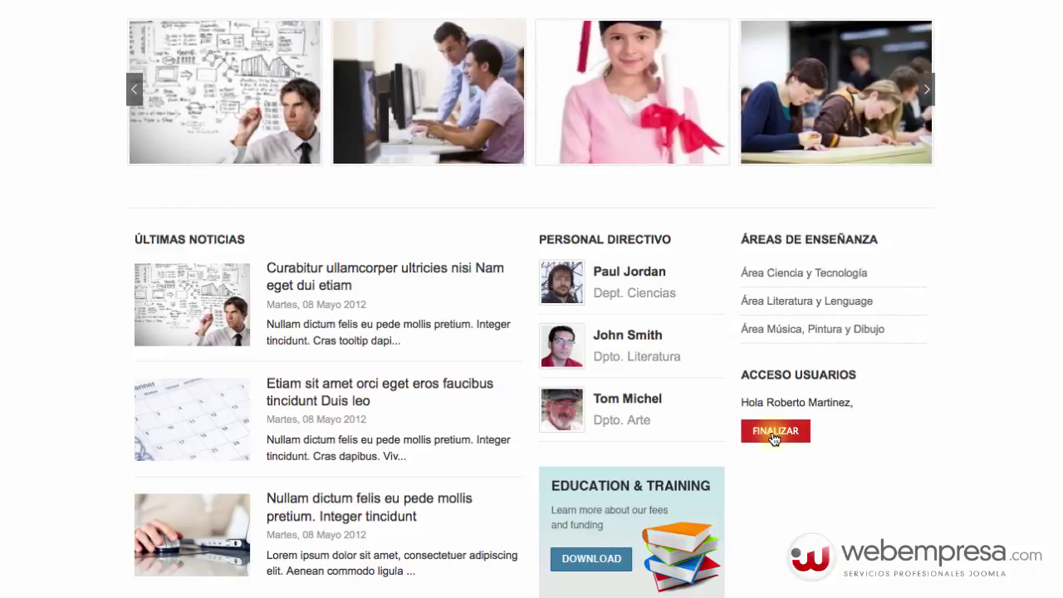
pyautogui.click(774, 435)
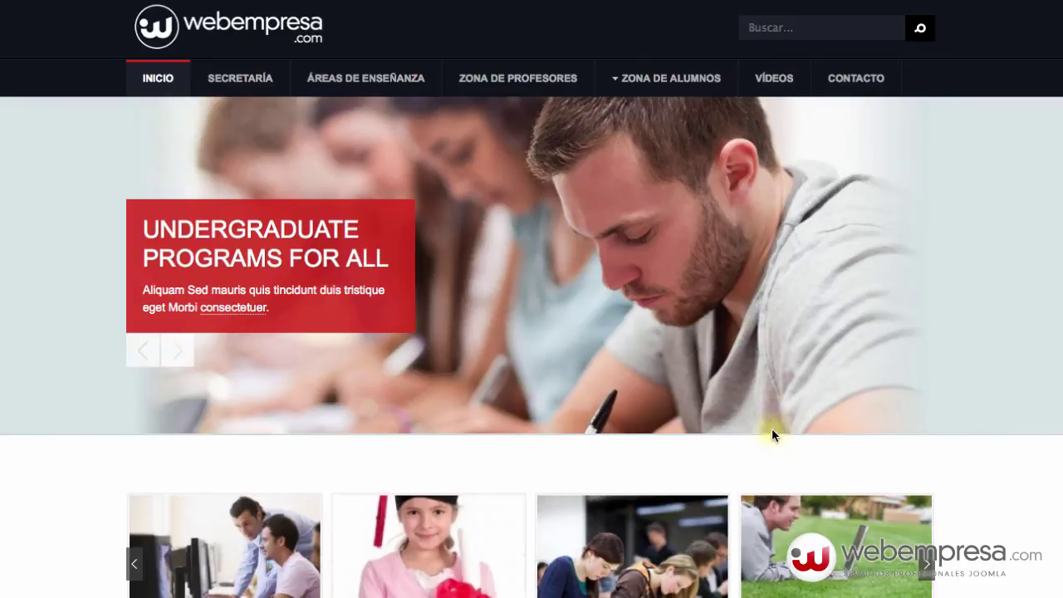
# - Sign in through ACCEDER with the user's username and new strong password
pyautogui.scroll(-7, 772, 428)
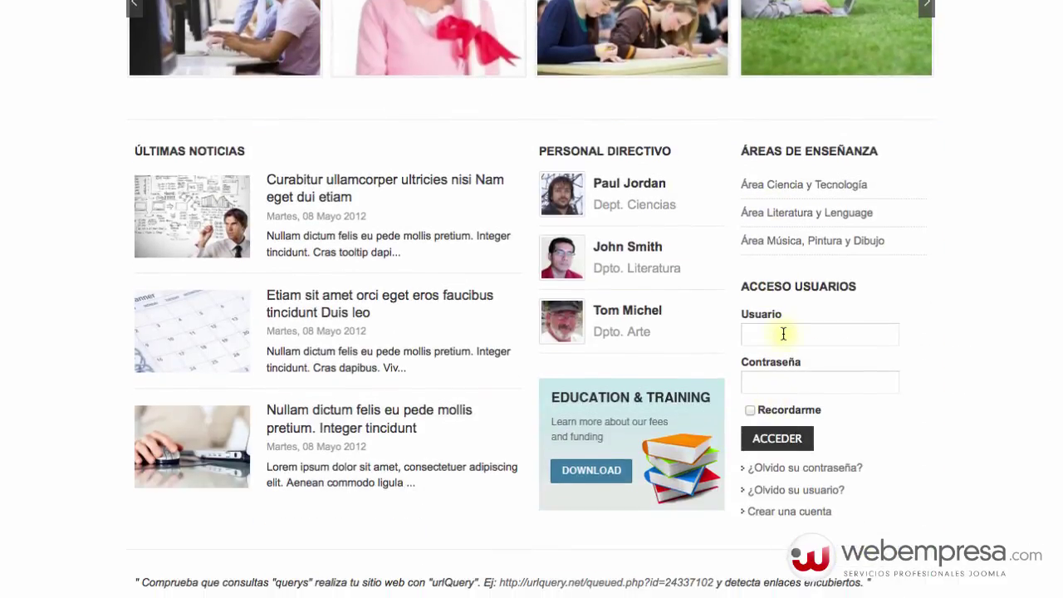
pyautogui.click(783, 332)
pyautogui.write('w')
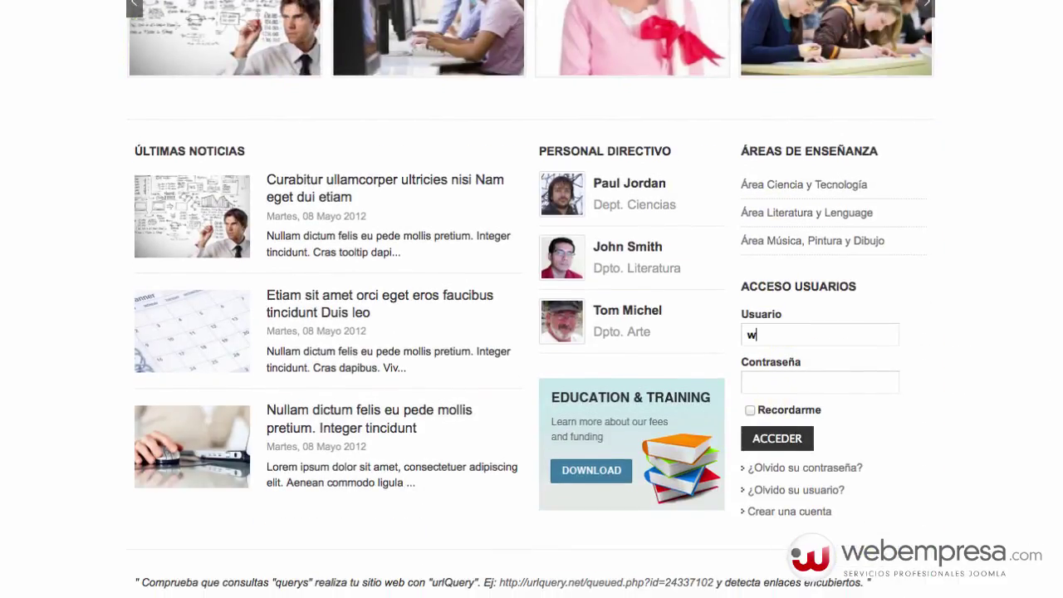
pyautogui.press('BackSpace')
pyautogui.write('robertom')
pyautogui.press('Tab')
pyautogui.write('12')
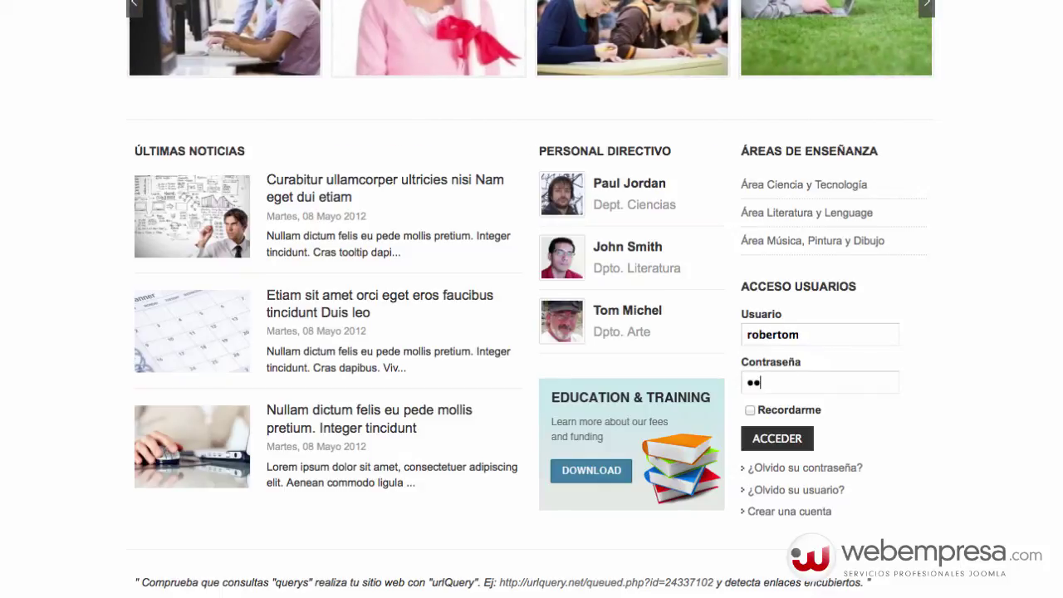
pyautogui.write('3456789012345')
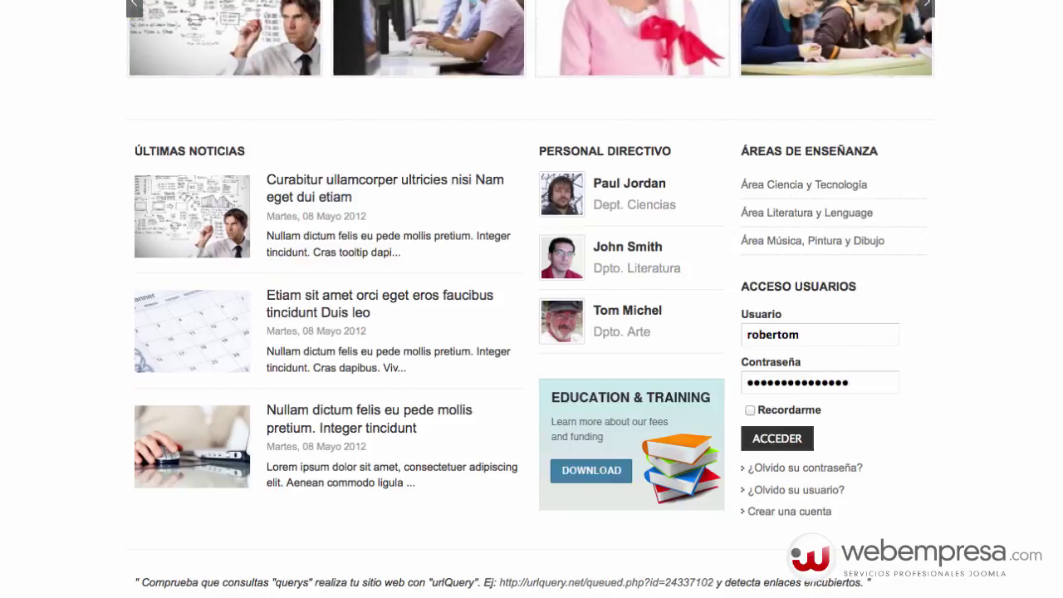
pyautogui.click(778, 438)
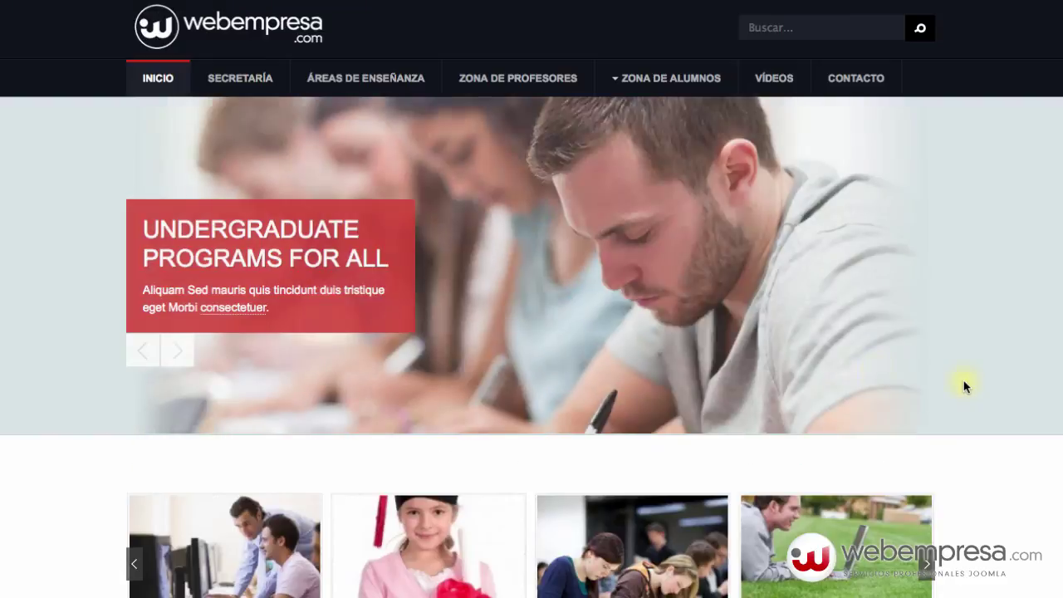
# - Confirm the logged-in greeting, then log out with FINALIZAR
pyautogui.scroll(-10, 670, 318)
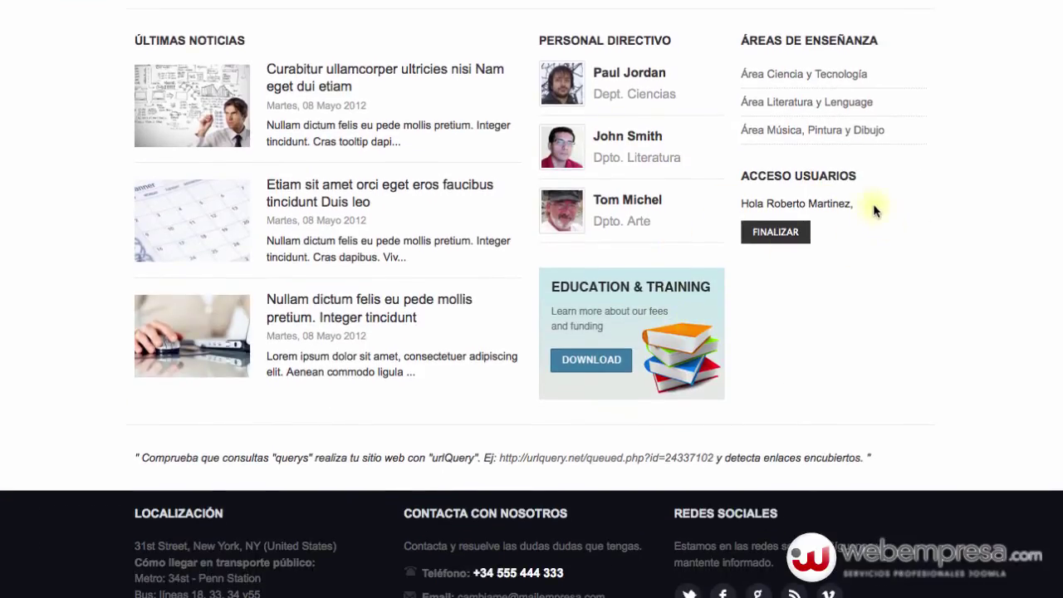
pyautogui.moveTo(874, 211); pyautogui.dragTo(724, 206)
pyautogui.click(851, 239)
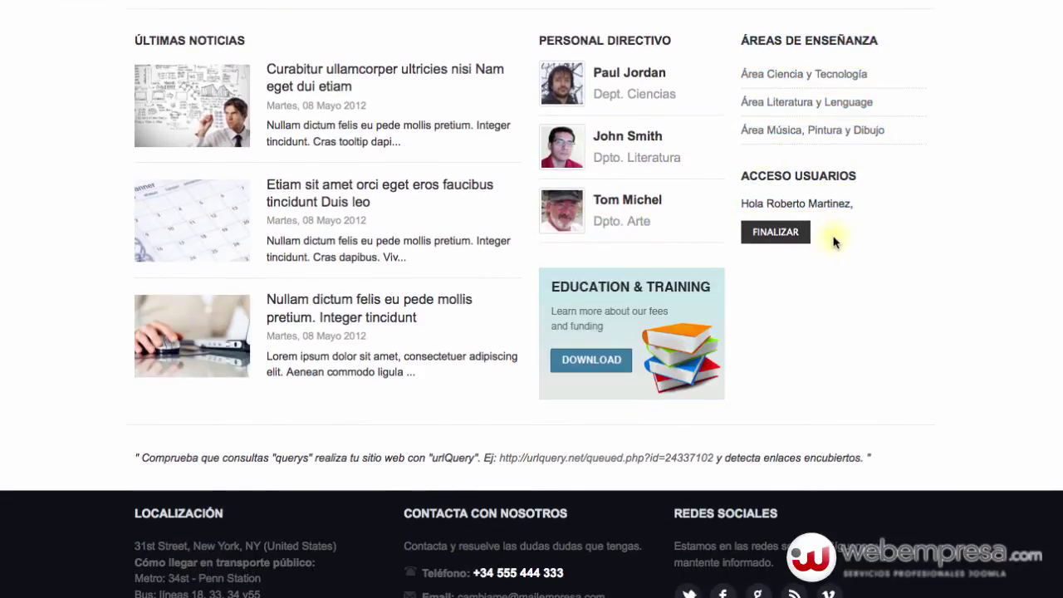
pyautogui.click(776, 235)
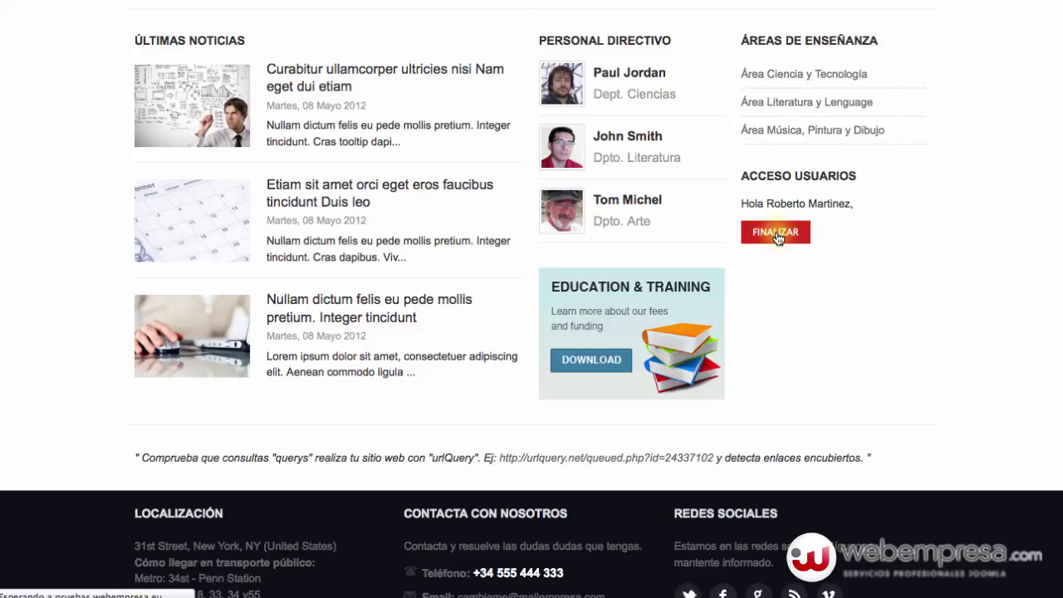
pyautogui.scroll(-2, 681, 257)
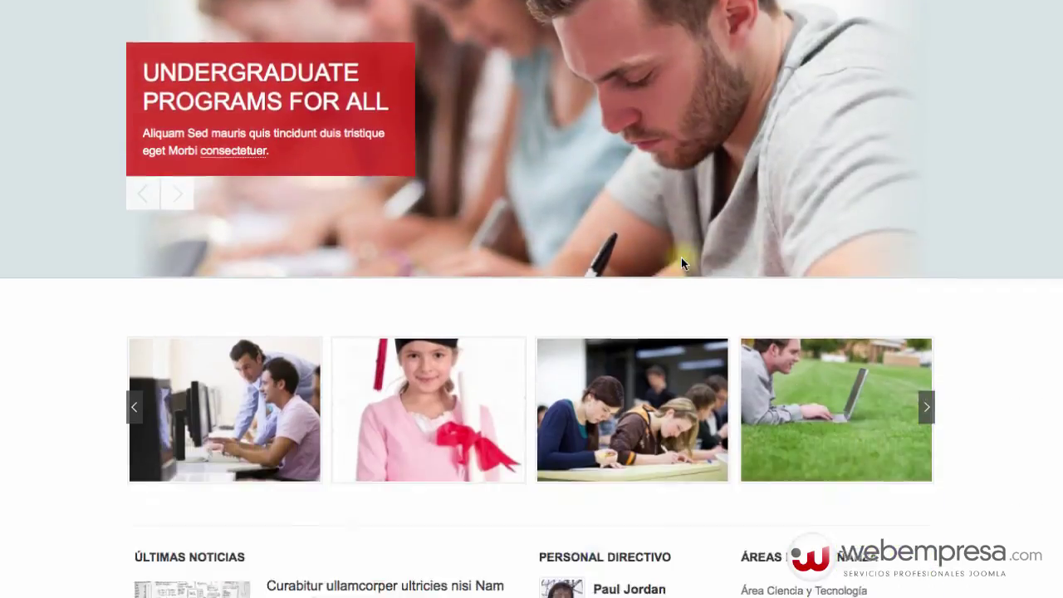
pyautogui.scroll(-2, 681, 263)
pyautogui.scroll(4, 681, 263)
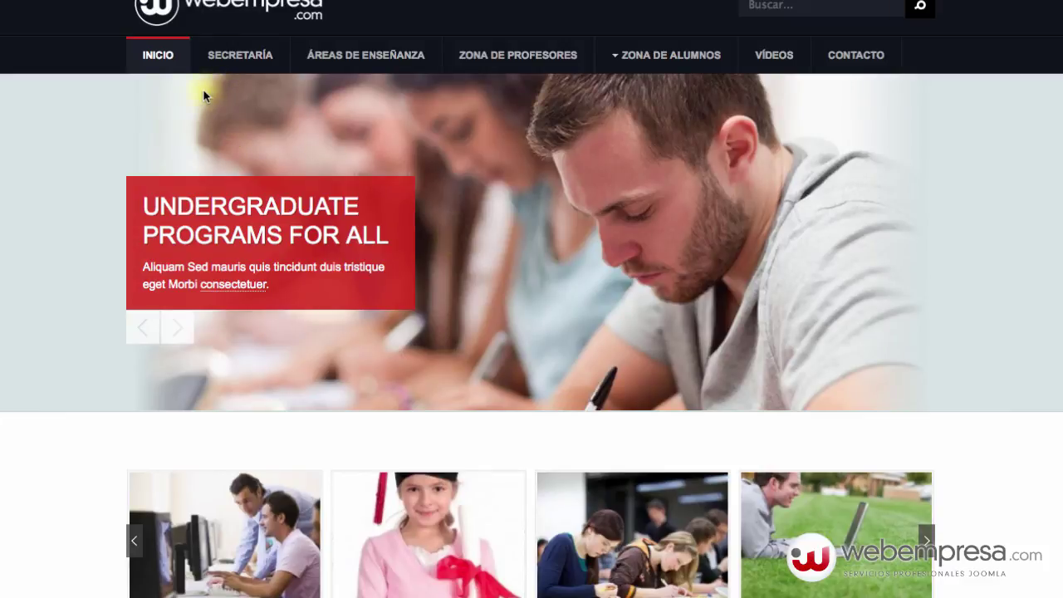
pyautogui.scroll(1, 583, 236)
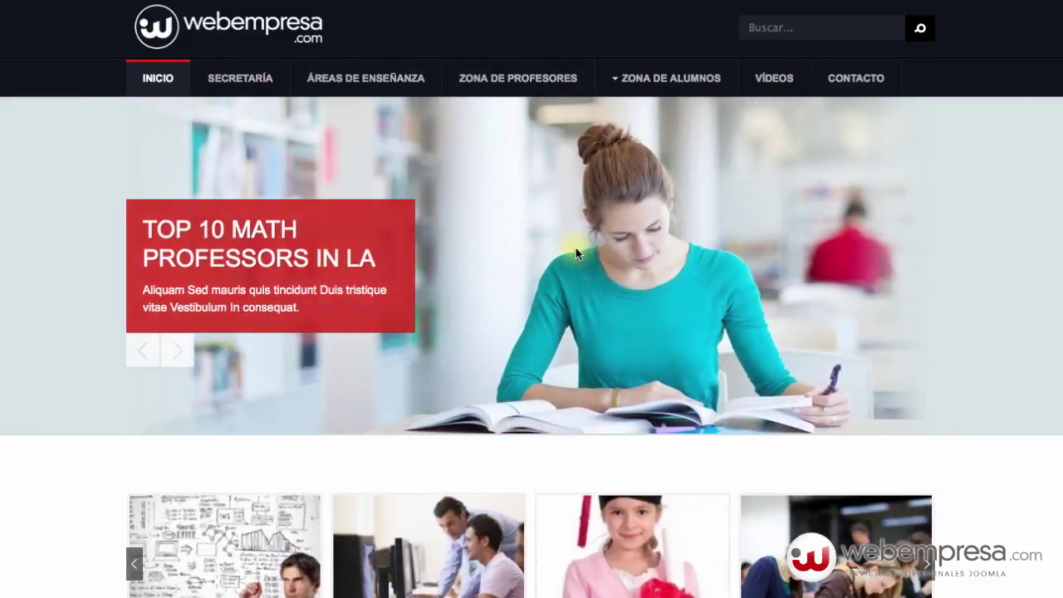
pyautogui.scroll(-4, 576, 247)
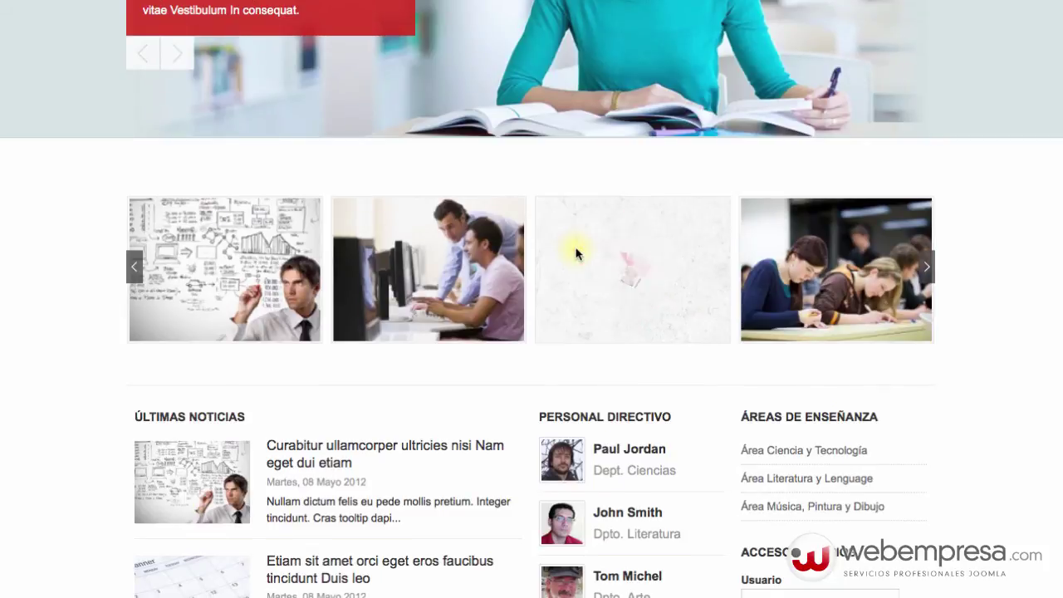
pyautogui.scroll(-4, 577, 254)
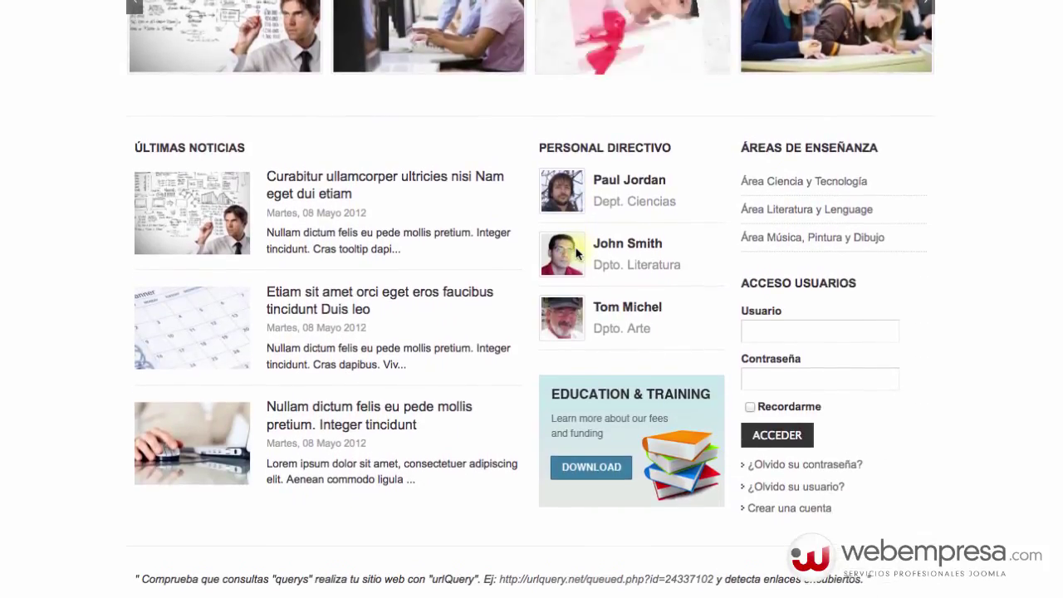
pyautogui.scroll(8, 579, 255)
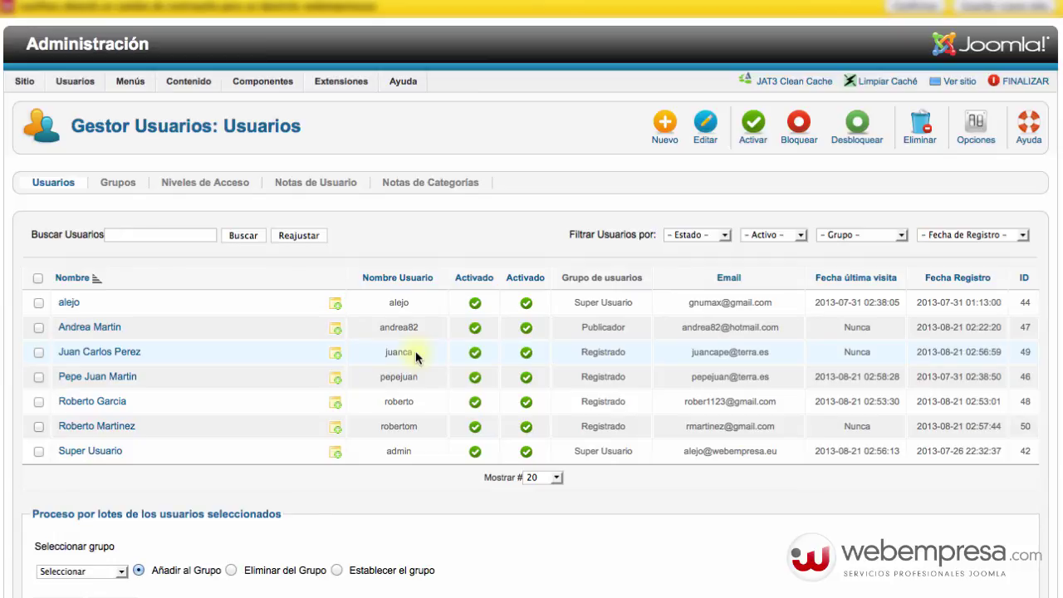
# - Point out the never-visited entries in the Fecha última visita column, then go to Sitio > Panel de Control
pyautogui.doubleClick(856, 327)
pyautogui.doubleClick(856, 352)
pyautogui.doubleClick(856, 426)
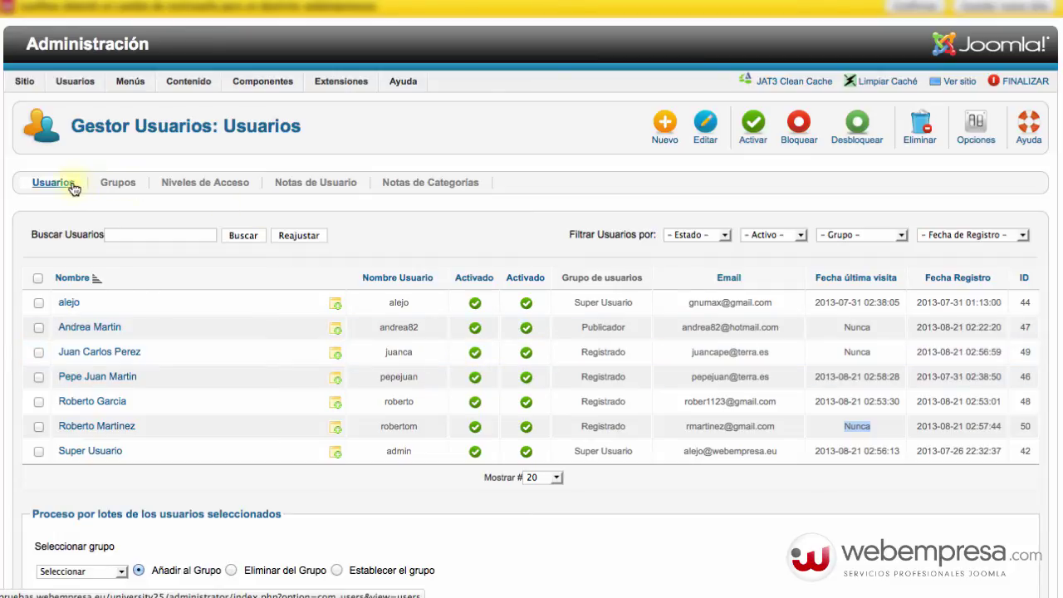
pyautogui.moveTo(29, 83)
pyautogui.click(62, 102)
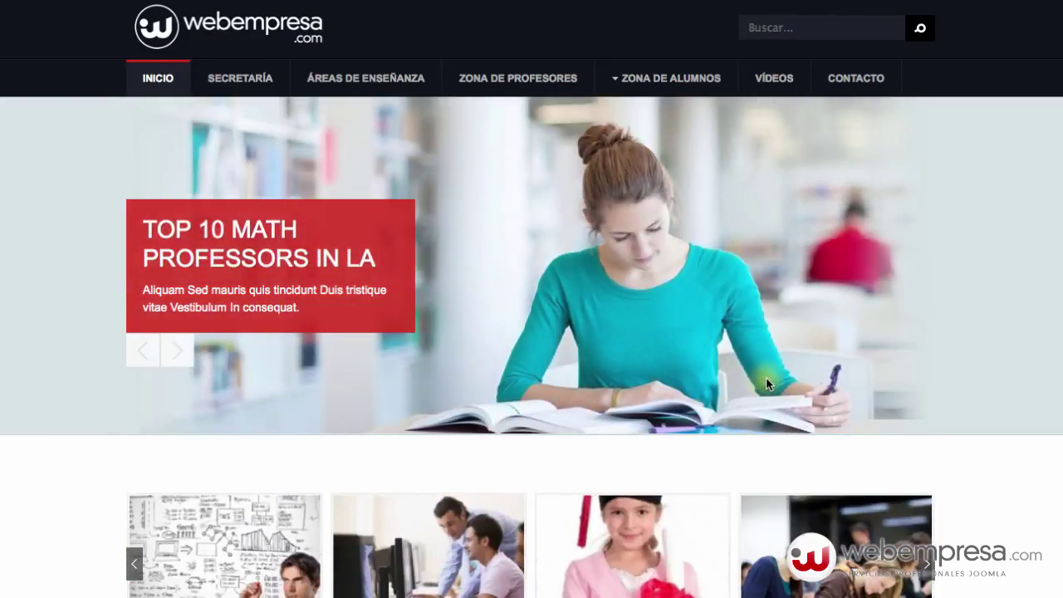
# - Scroll down the webempresa home page to the user access login box
pyautogui.scroll(-5, 766, 382)
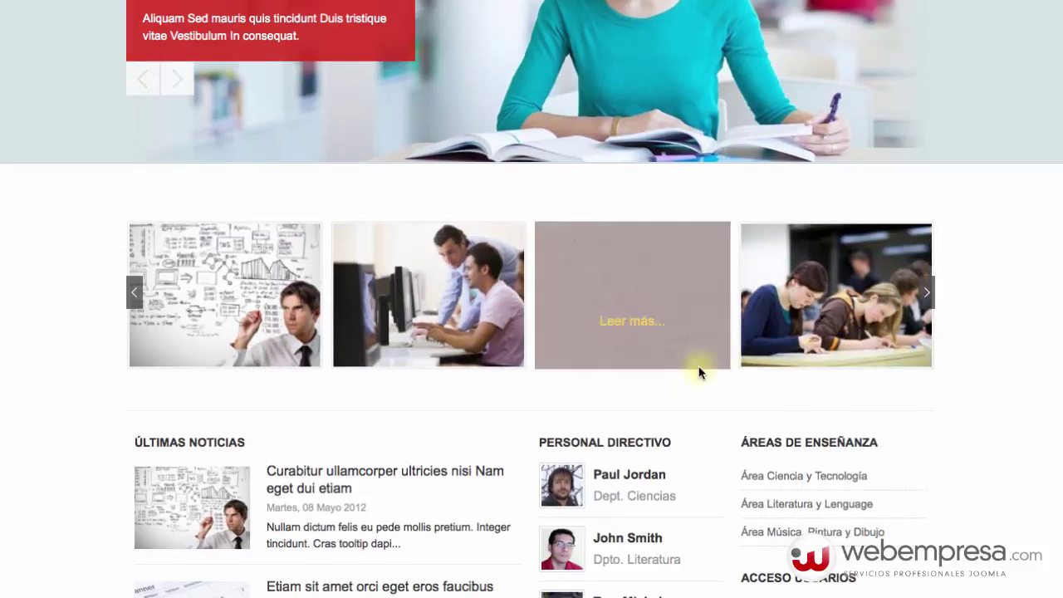
pyautogui.scroll(-3, 695, 427)
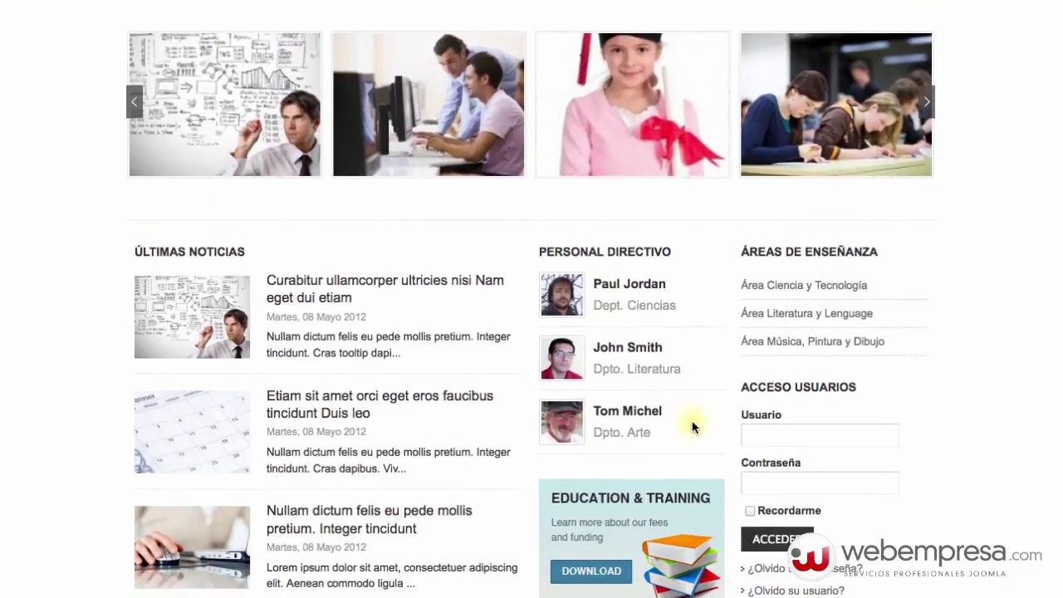